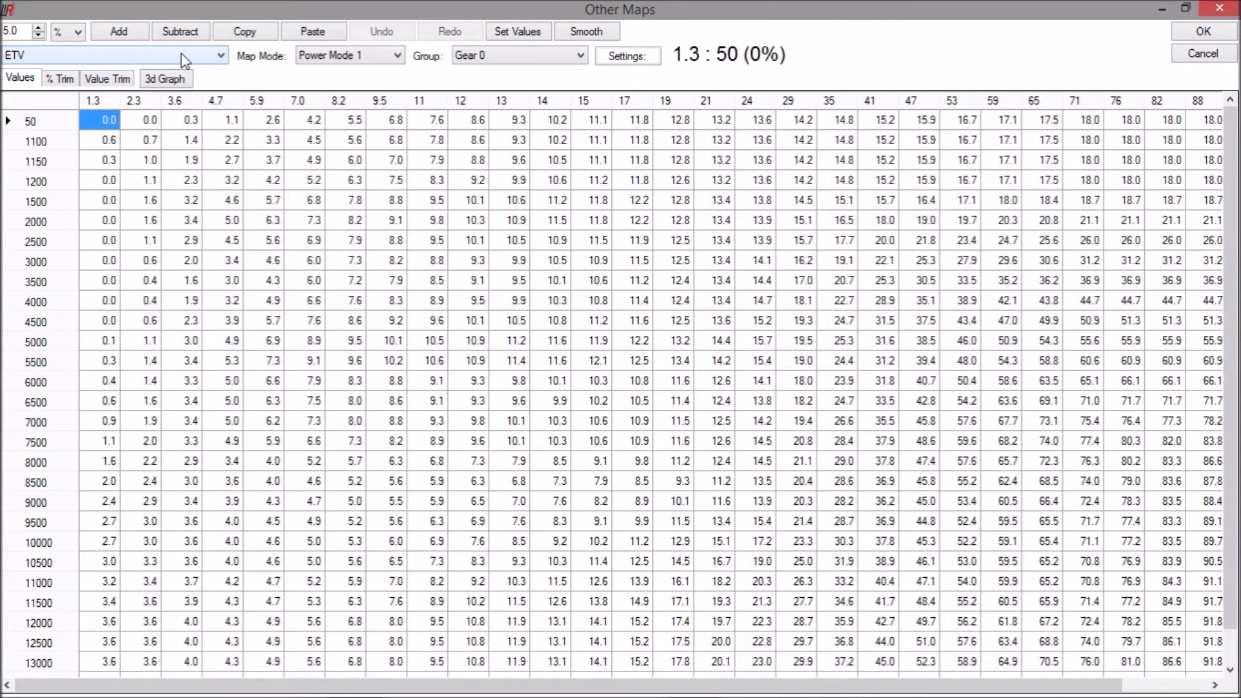
# Step: Browse the map and power-mode lists while keeping ETV selected, then bring up the gear groups
pyautogui.click(186, 60)
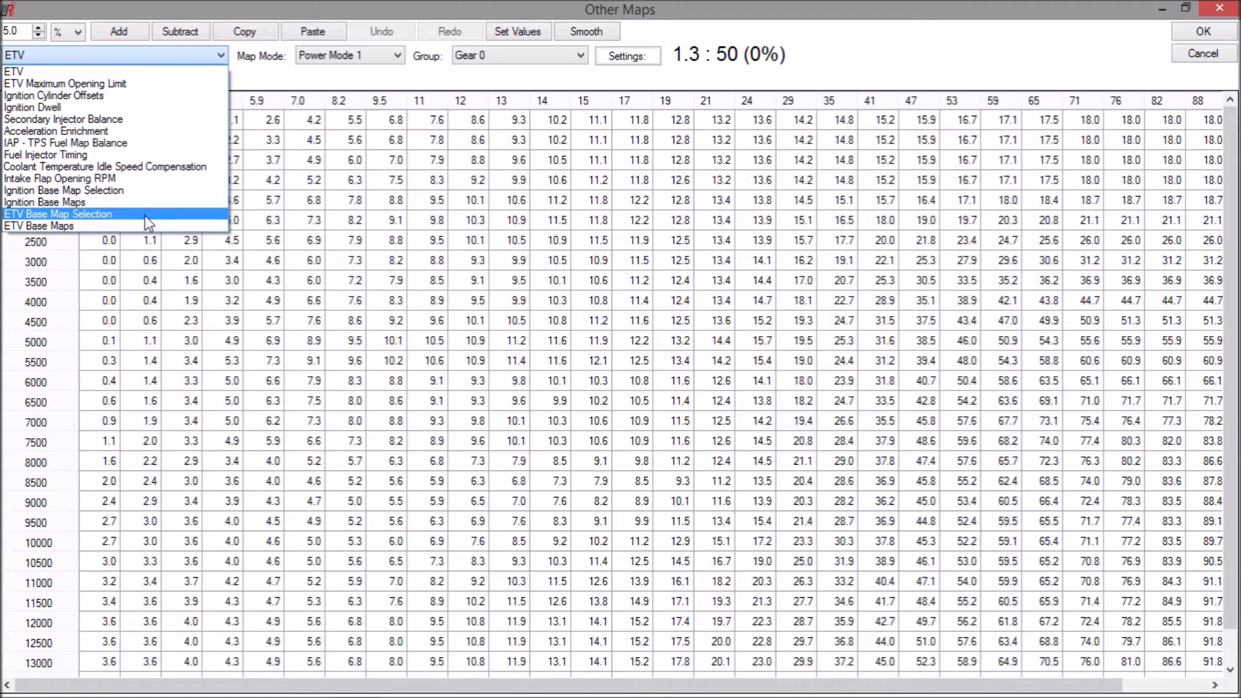
pyautogui.click(196, 56)
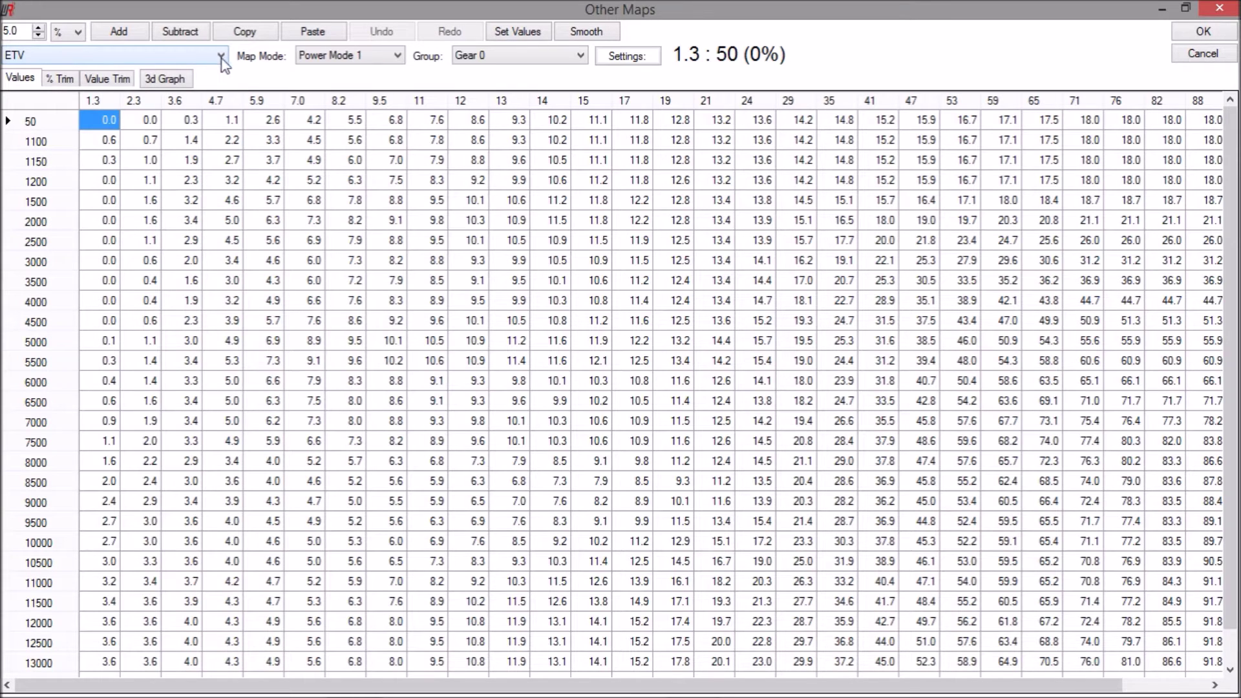
pyautogui.click(370, 53)
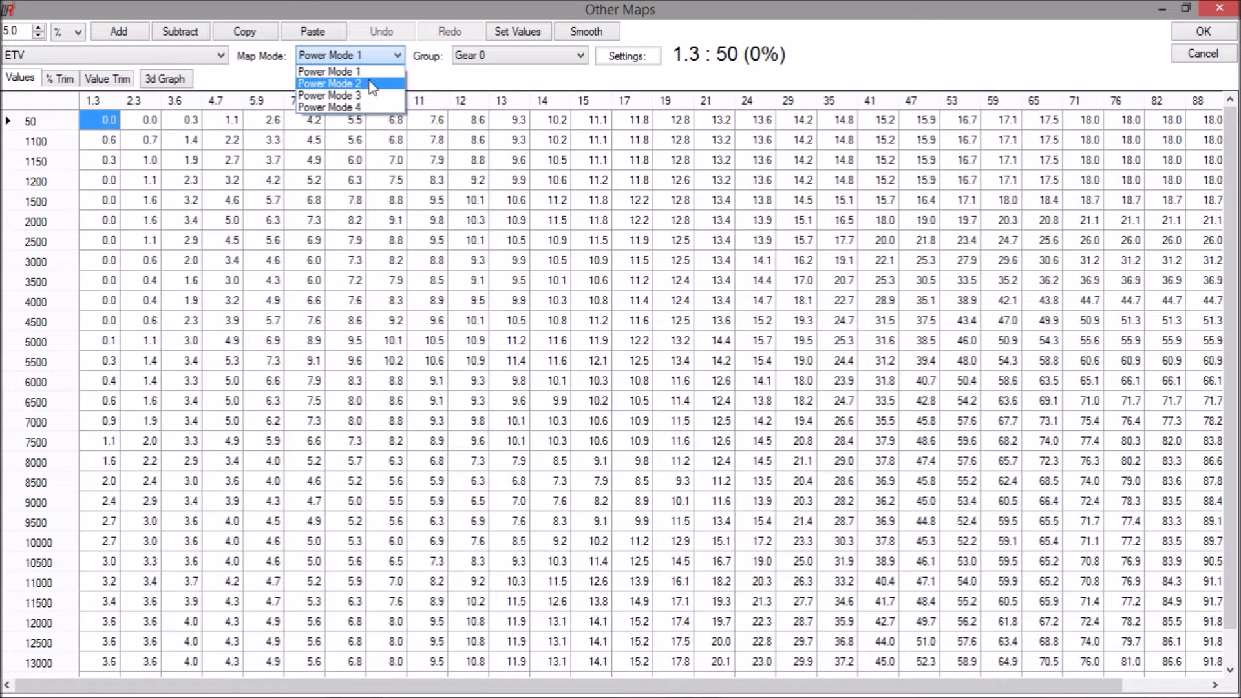
pyautogui.click(492, 56)
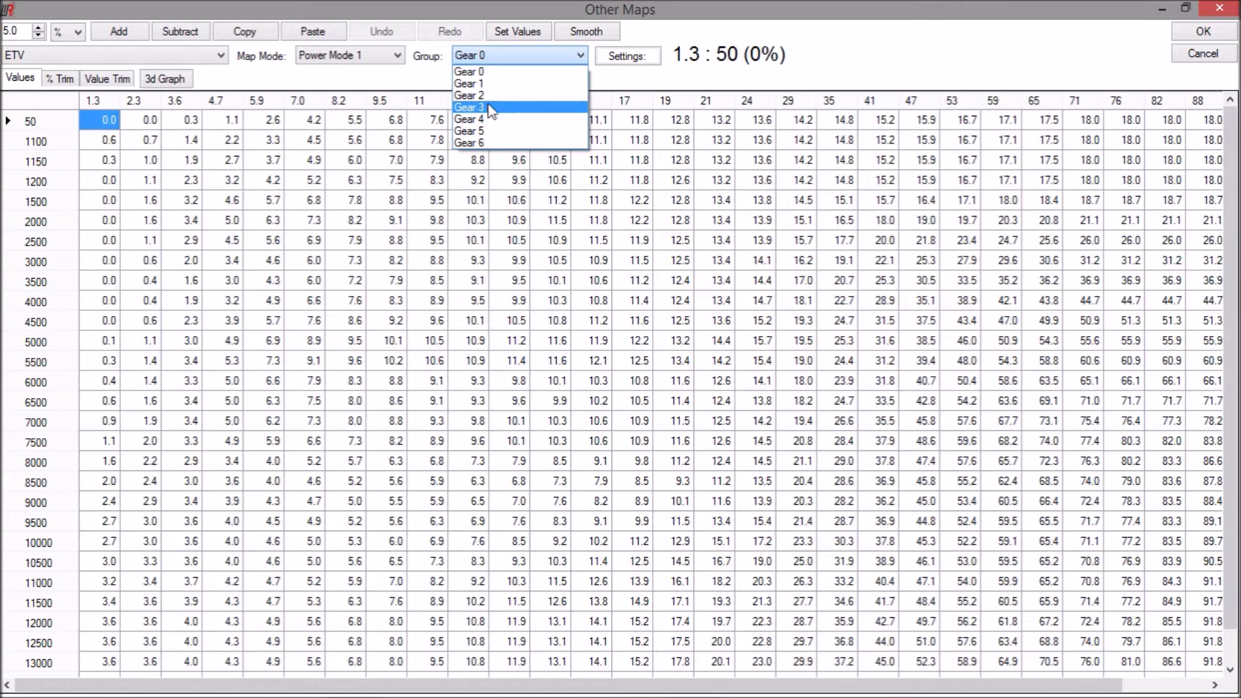
# Step: Select the 12 : 6000 cell and switch the ETV map to Gear 2
pyautogui.click(367, 73)
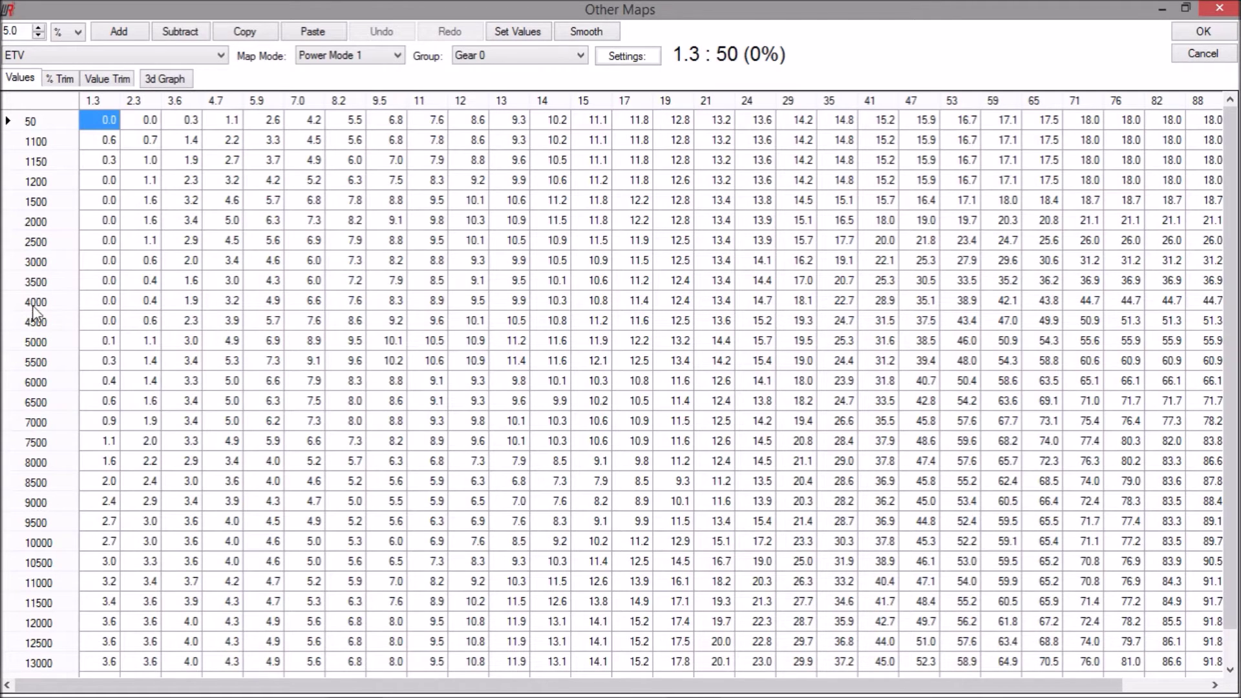
pyautogui.click(479, 382)
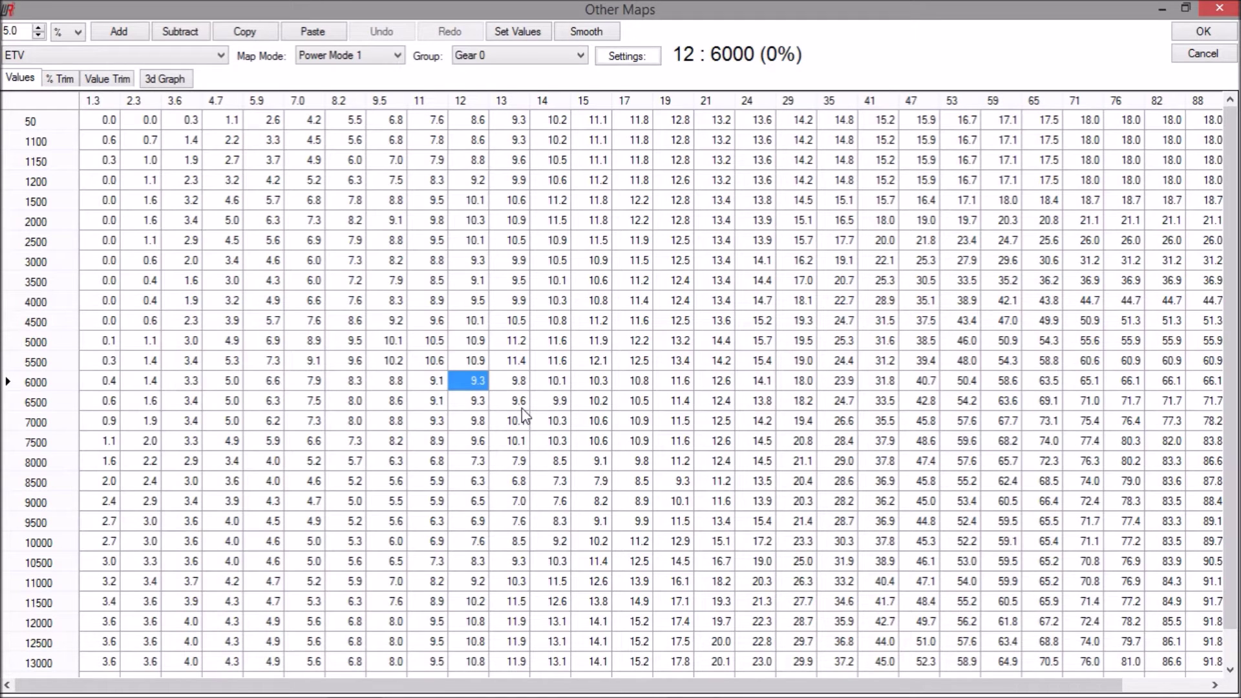
pyautogui.click(486, 56)
pyautogui.click(494, 91)
# Step: Compare the Gear 2 values in Power Modes 4 and 2, returning to Power Mode 1 in 3D
pyautogui.click(381, 60)
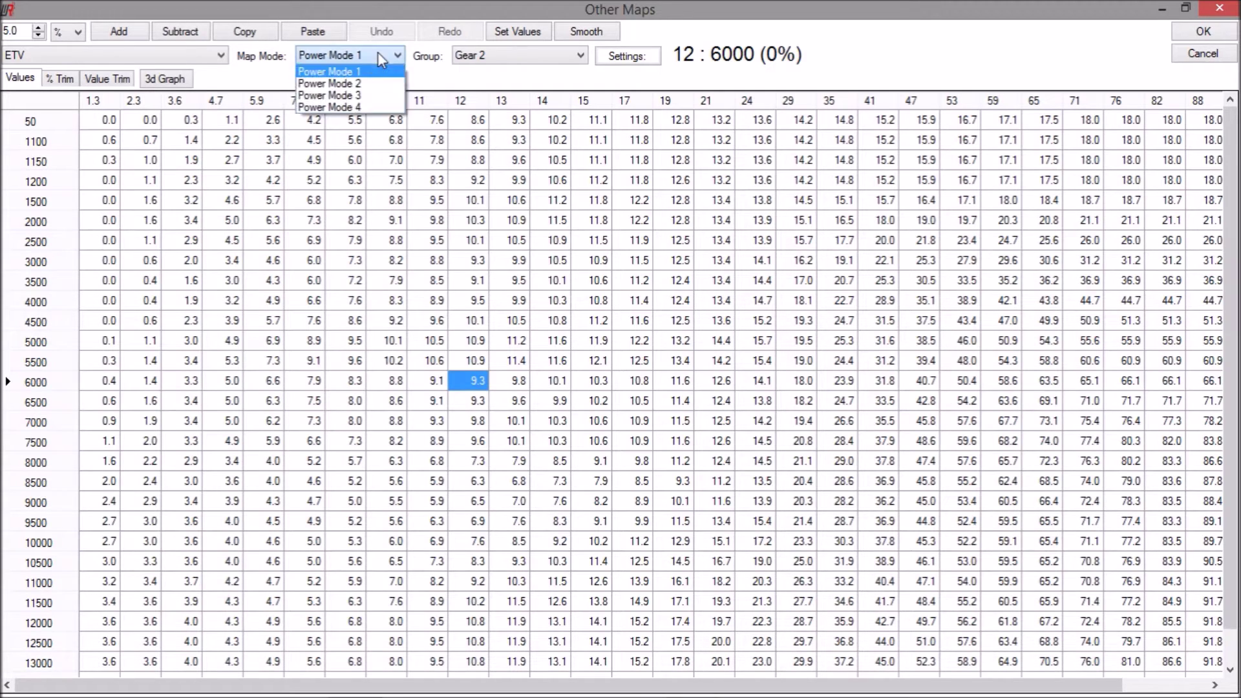
pyautogui.click(379, 108)
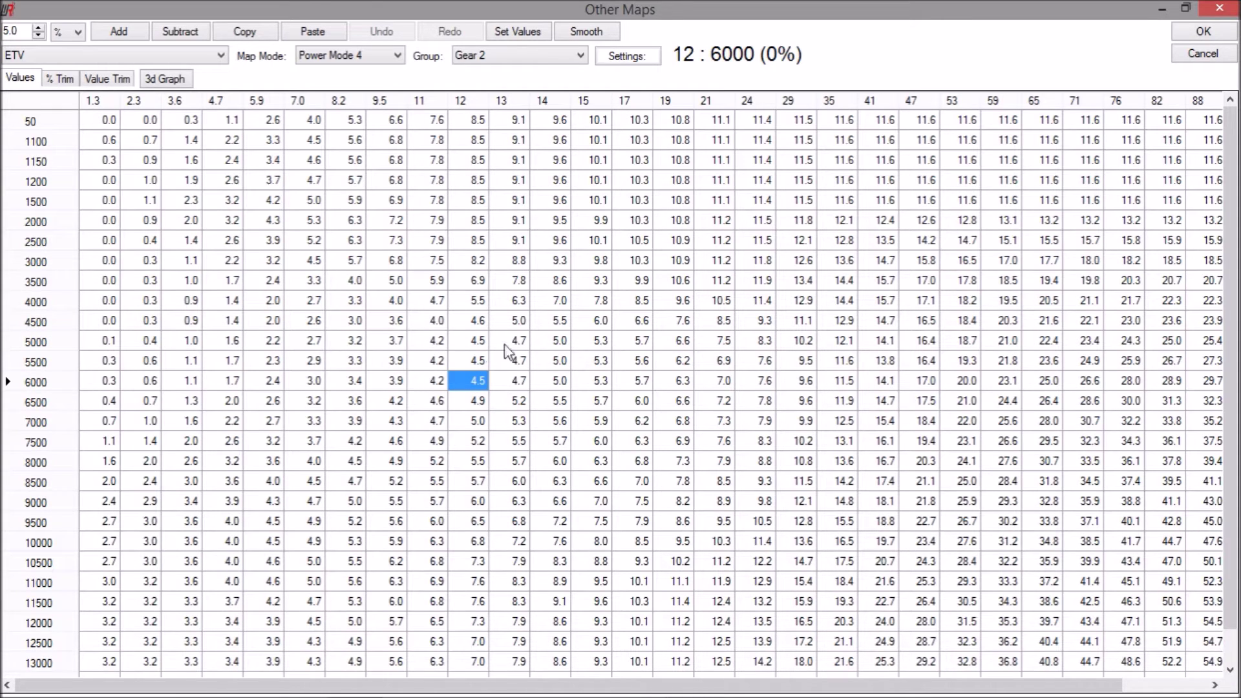
pyautogui.click(362, 61)
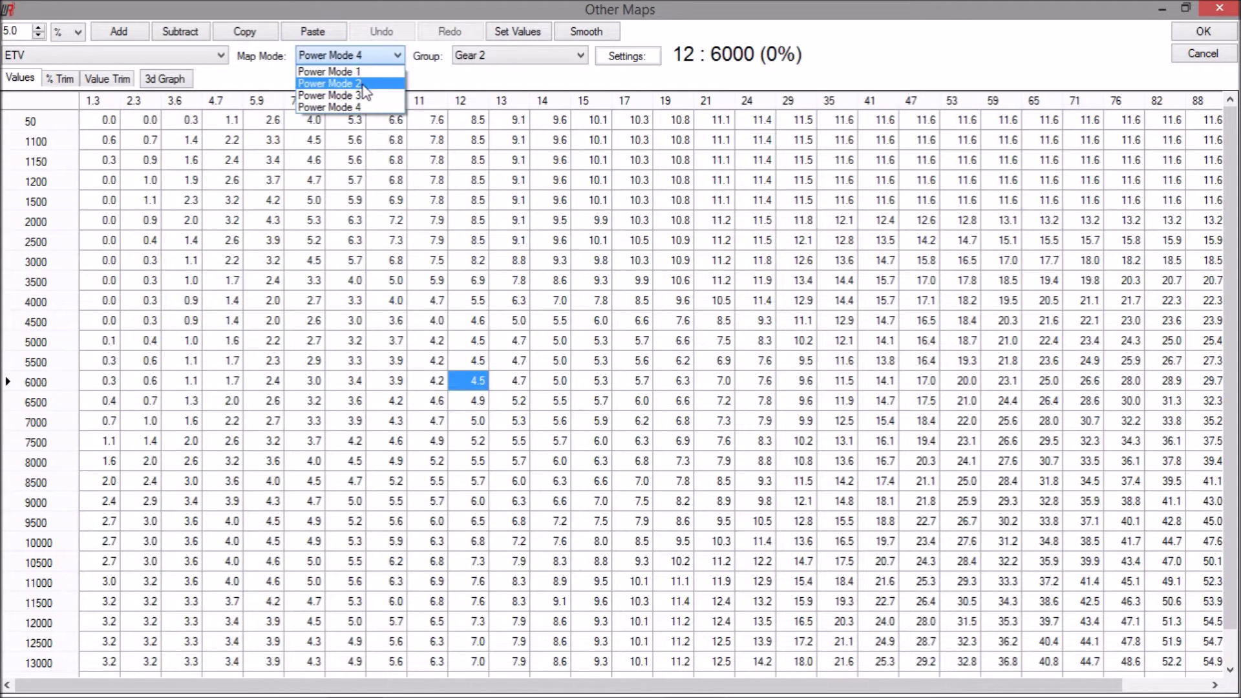
pyautogui.click(364, 85)
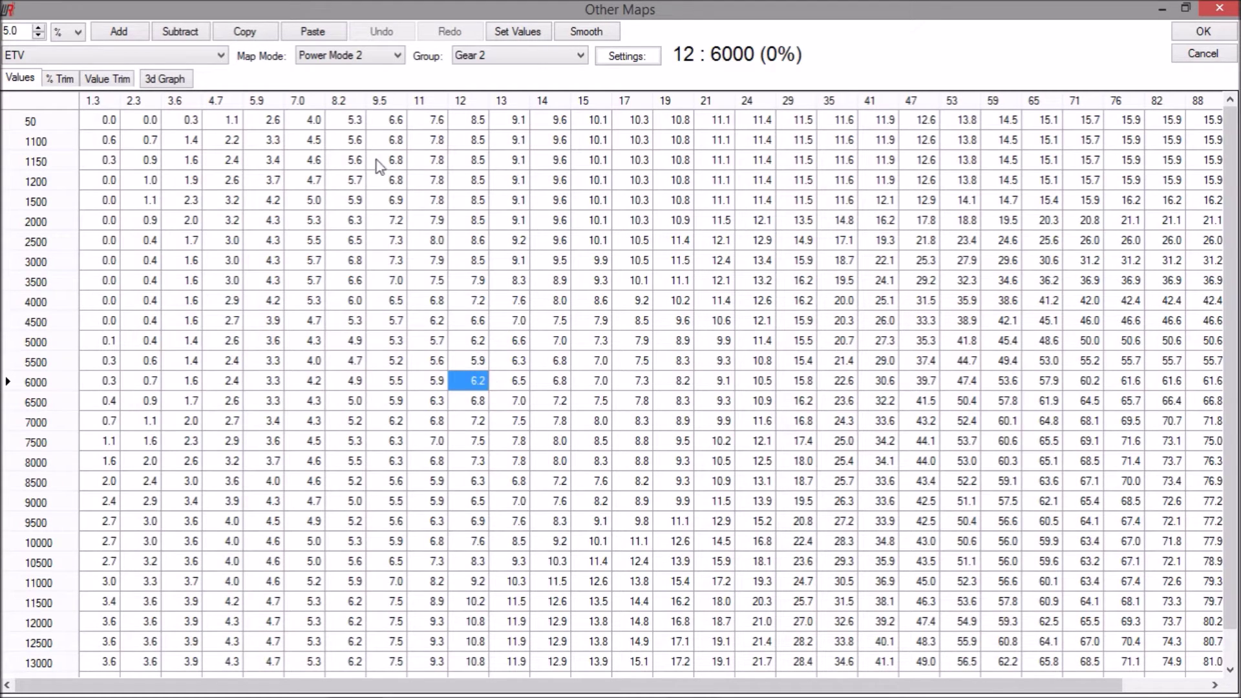
pyautogui.click(359, 60)
pyautogui.click(365, 73)
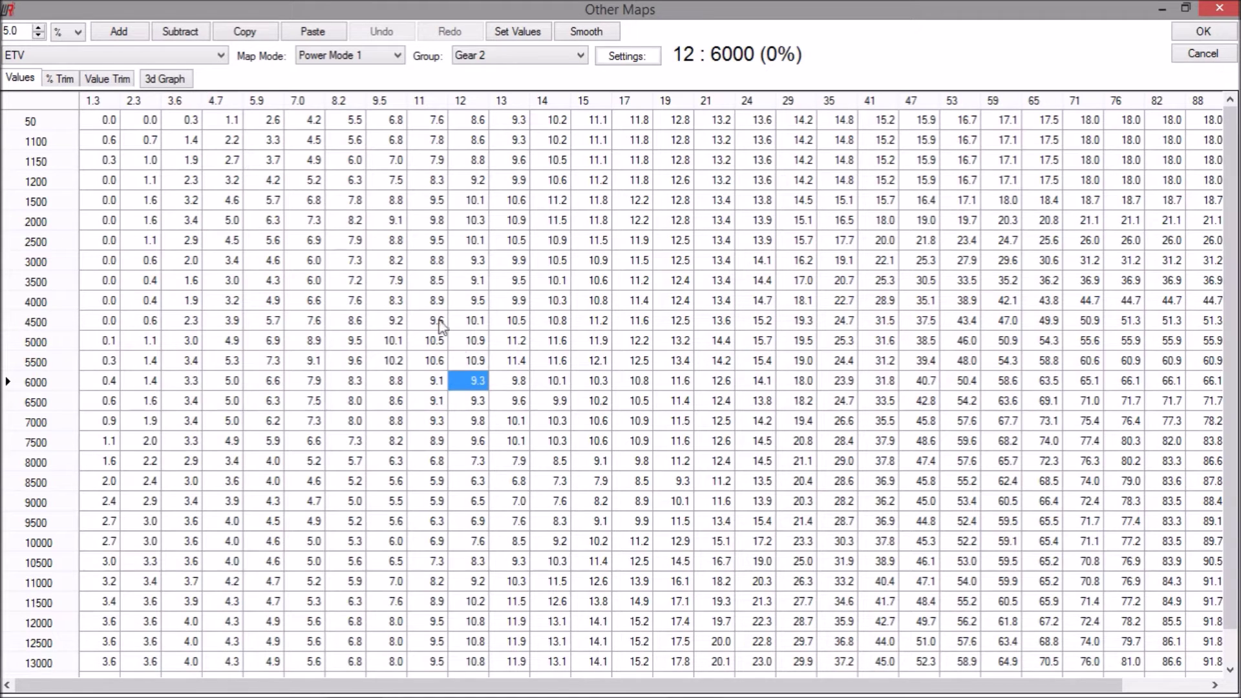
pyautogui.click(169, 79)
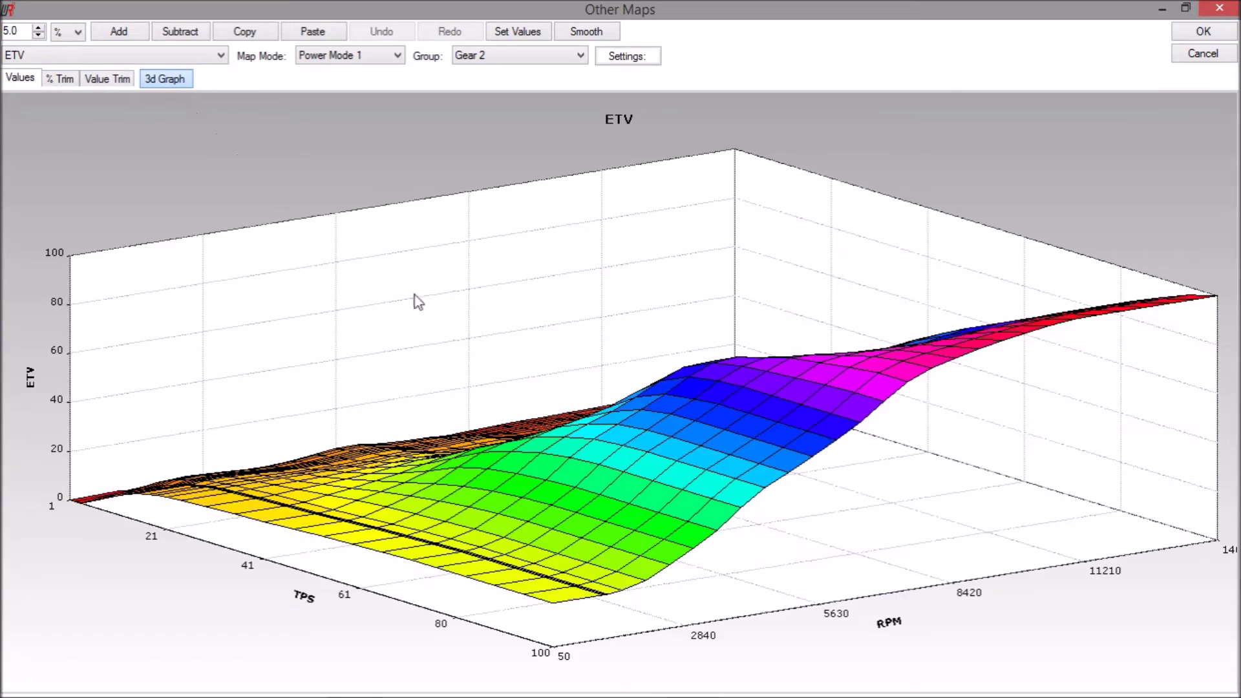
# Step: Rotate the 3D surface, switch it to Power Mode 4, then return to the value table
pyautogui.moveTo(433, 556)
pyautogui.mouseDown()
pyautogui.moveTo(541, 564)
pyautogui.moveTo(472, 574)
pyautogui.moveTo(435, 556)
pyautogui.mouseUp()
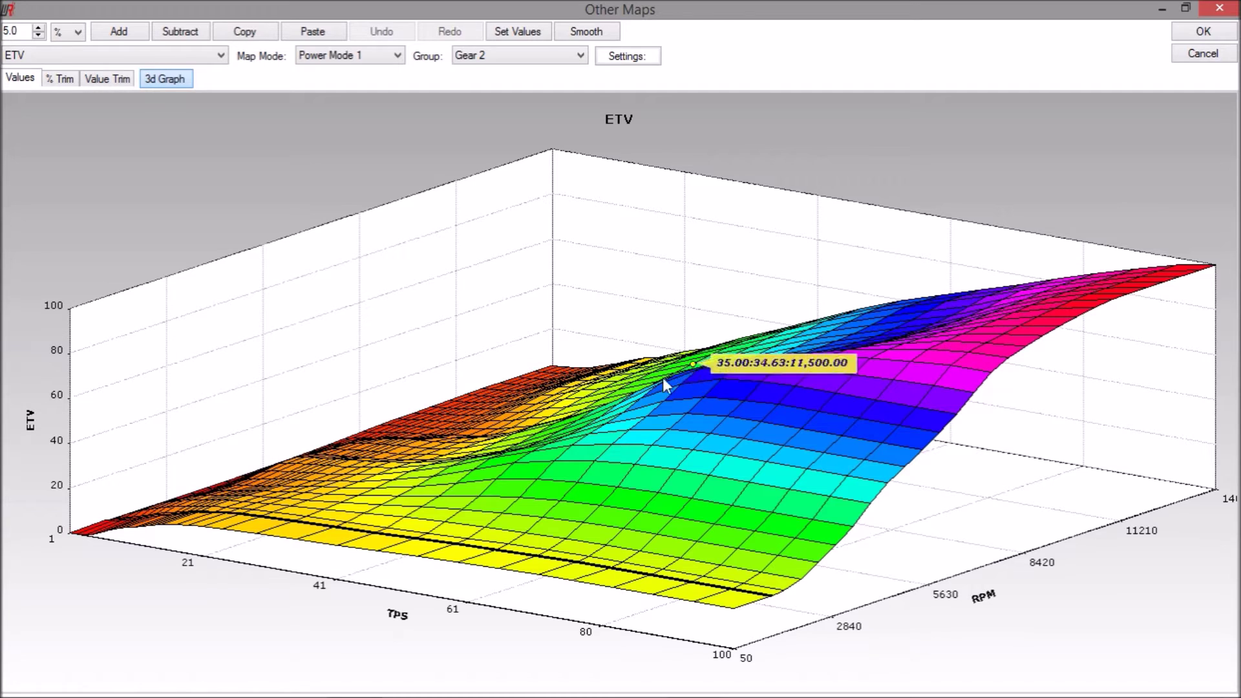
pyautogui.click(362, 57)
pyautogui.click(363, 107)
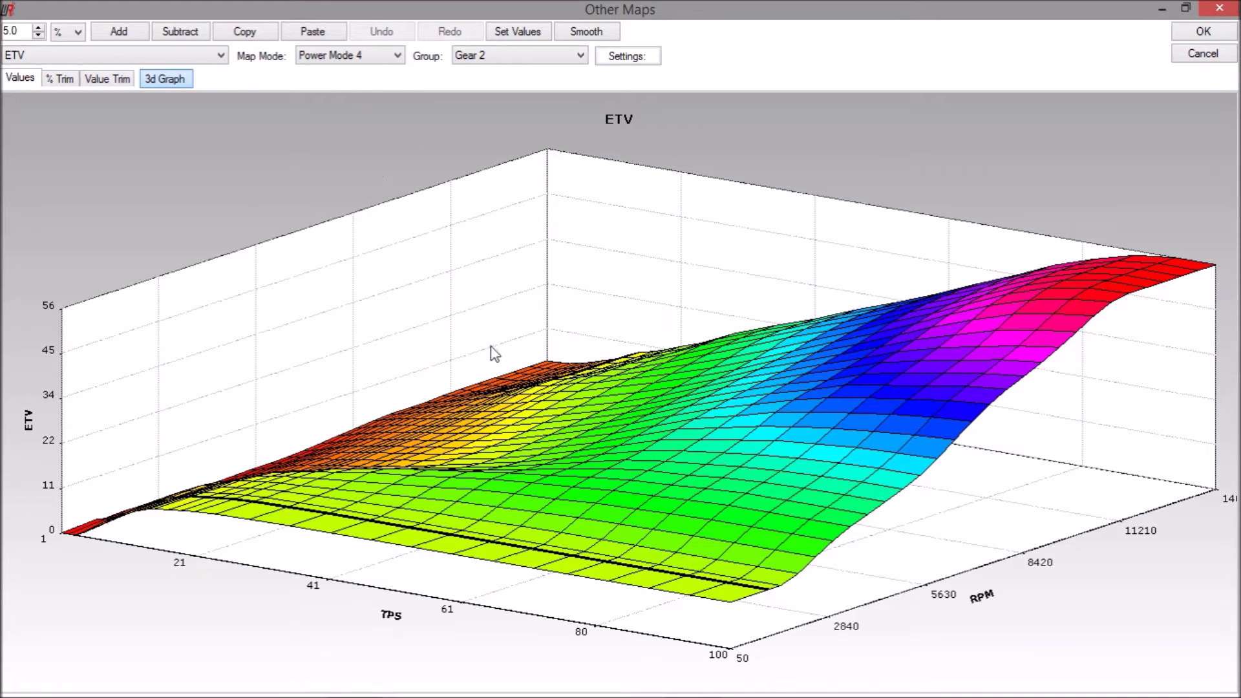
pyautogui.click(175, 77)
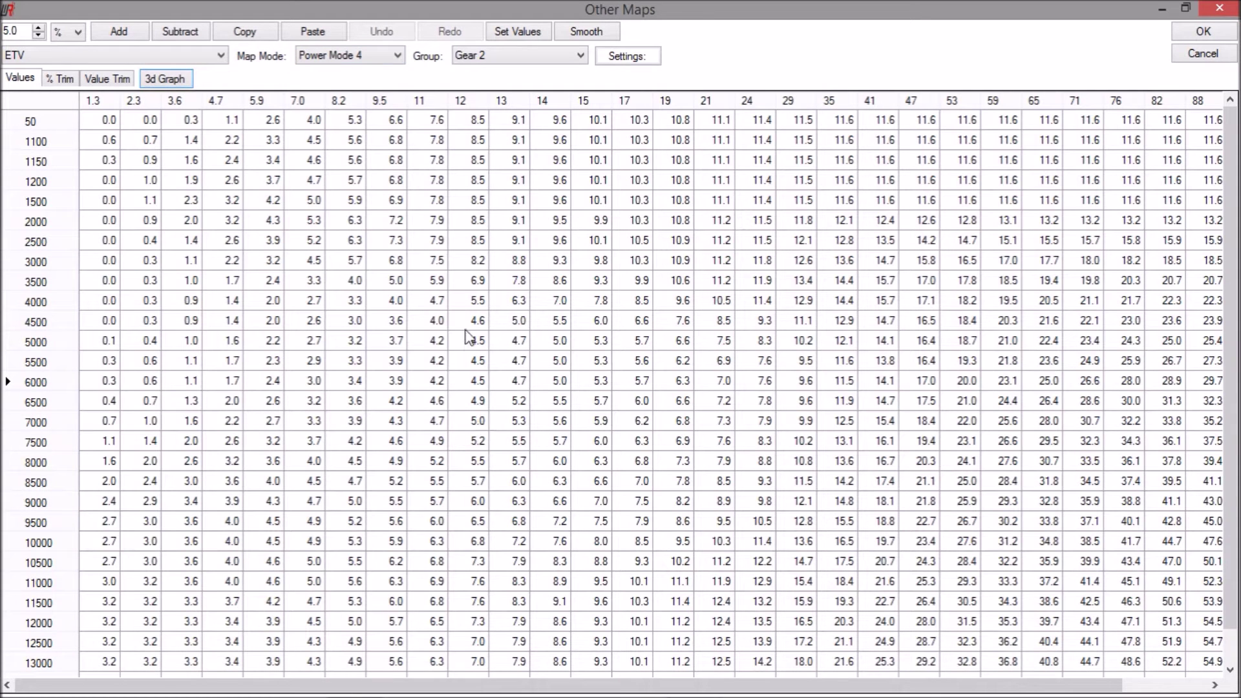
pyautogui.click(476, 243)
# Step: Apply Set Values of 1 to the TPS 7.0–12, 2500–9500 RPM block and view it in 3D
pyautogui.moveTo(477, 245); pyautogui.dragTo(298, 521)
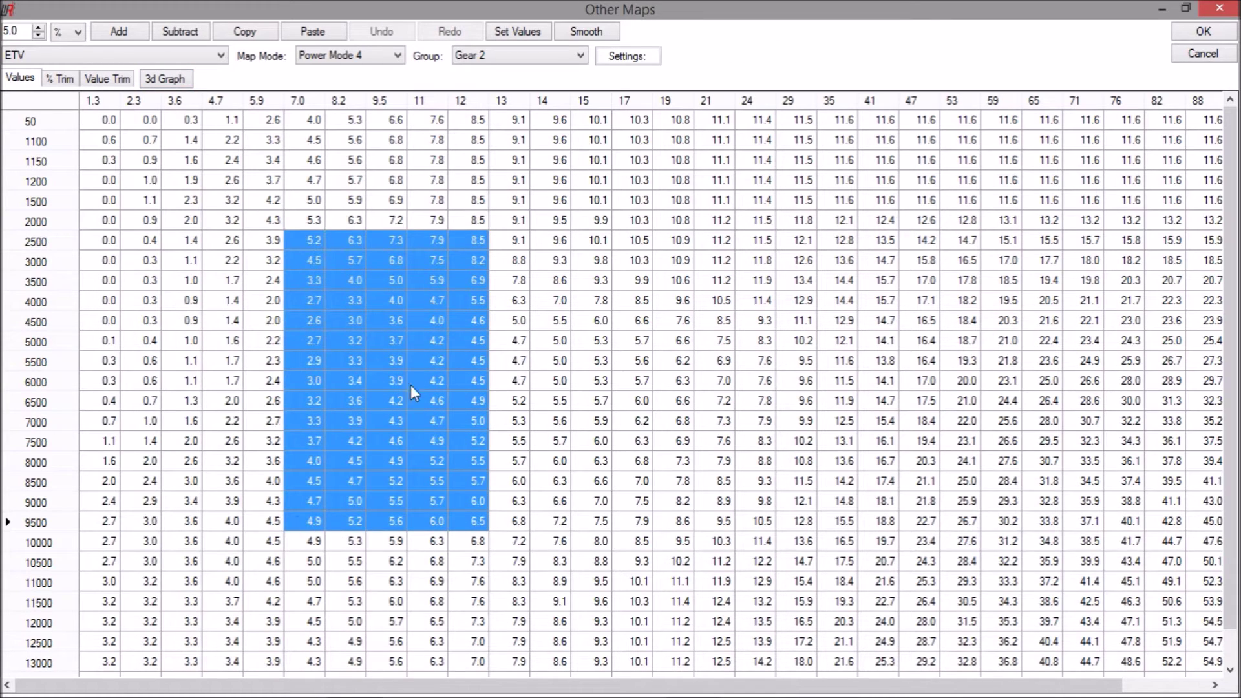
pyautogui.click(524, 32)
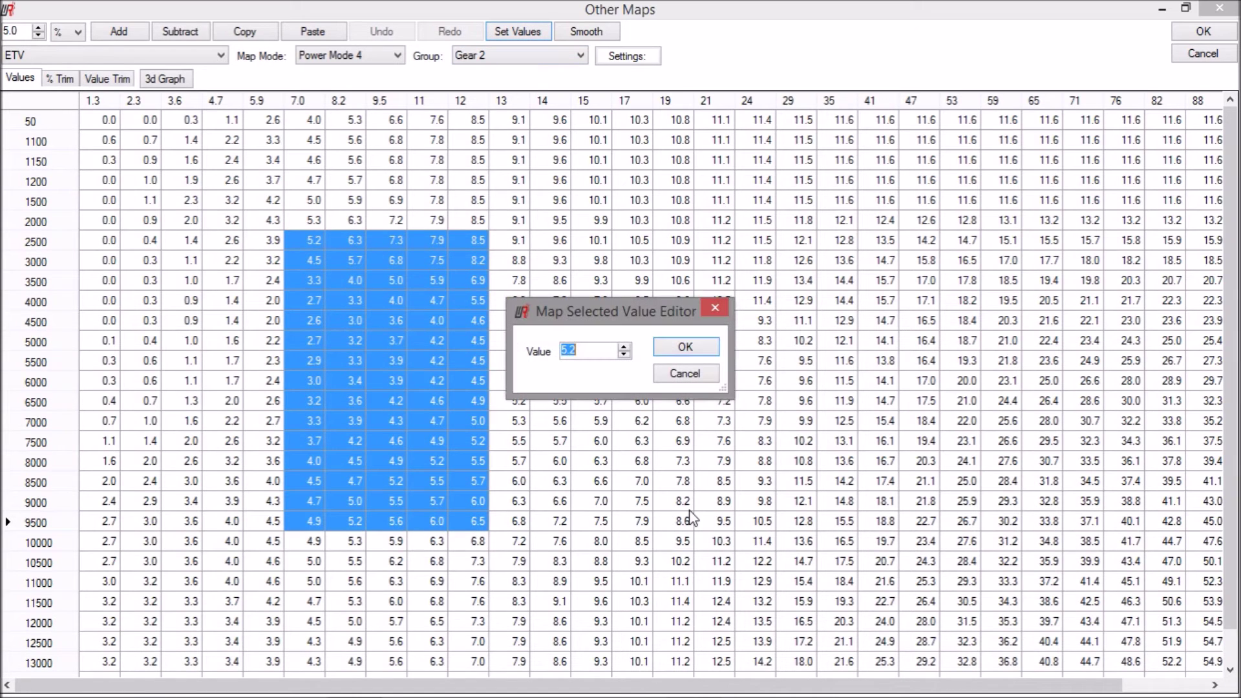
pyautogui.write('15')
pyautogui.press('Return')
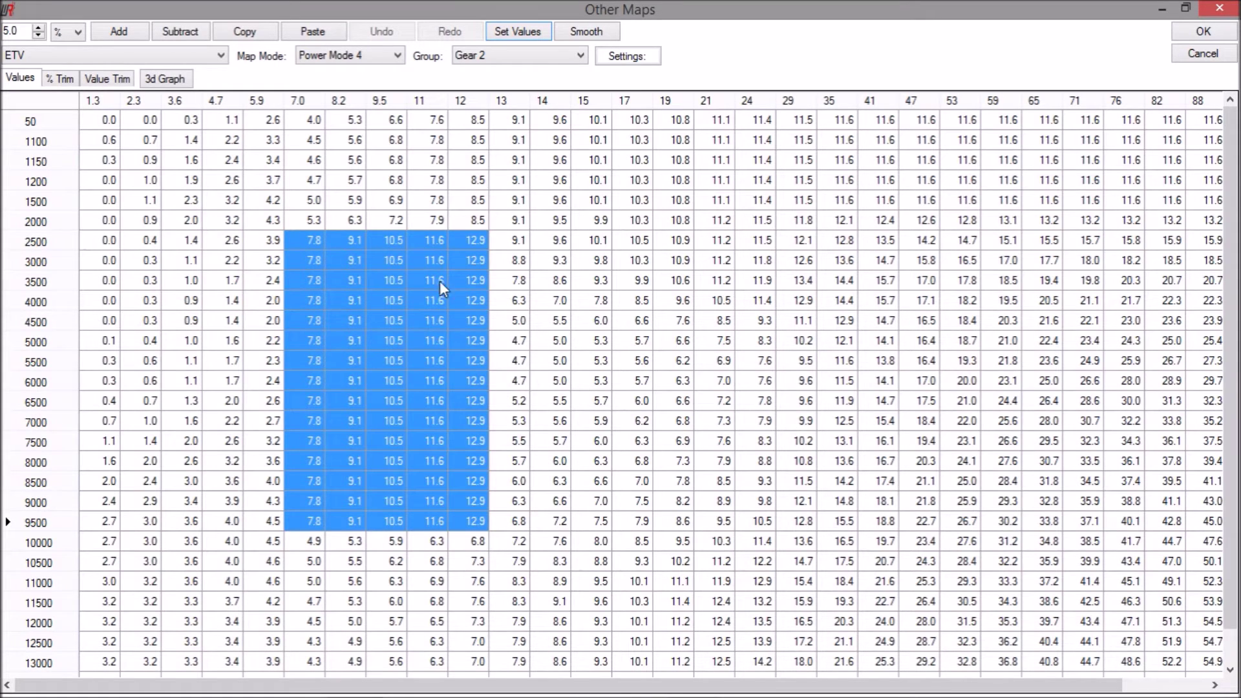
pyautogui.keyDown('ctrl'); pyautogui.click(497, 345); pyautogui.keyUp('ctrl')
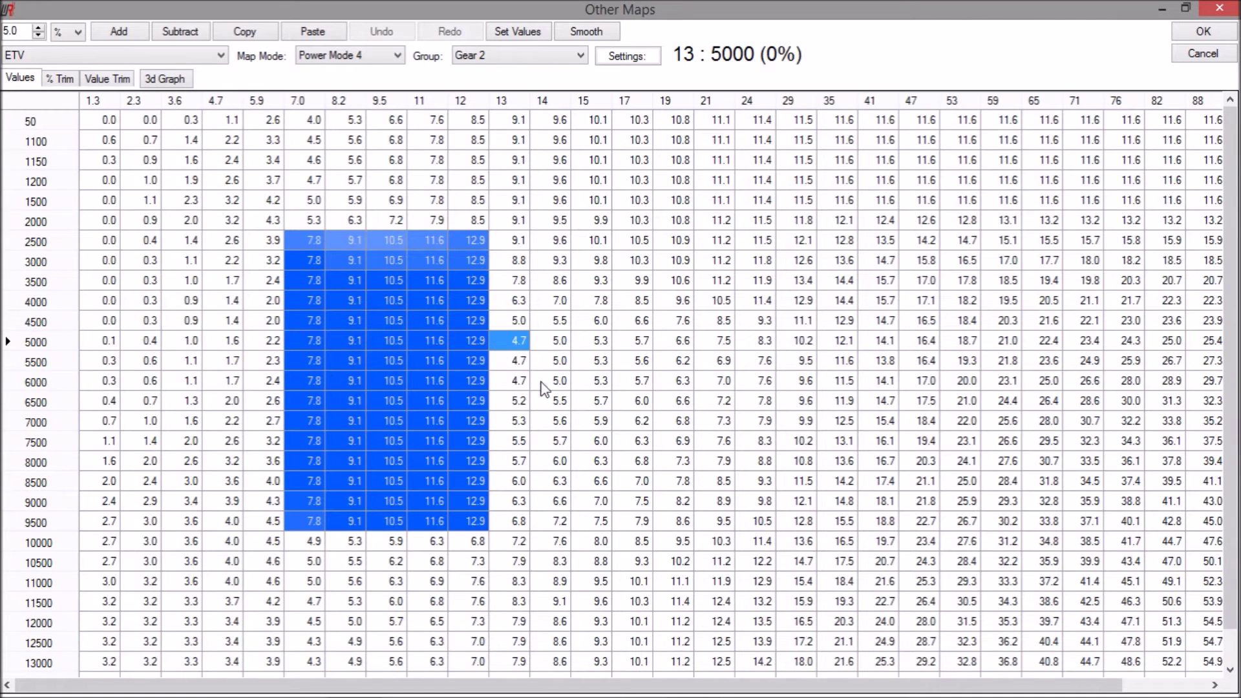
pyautogui.click(167, 79)
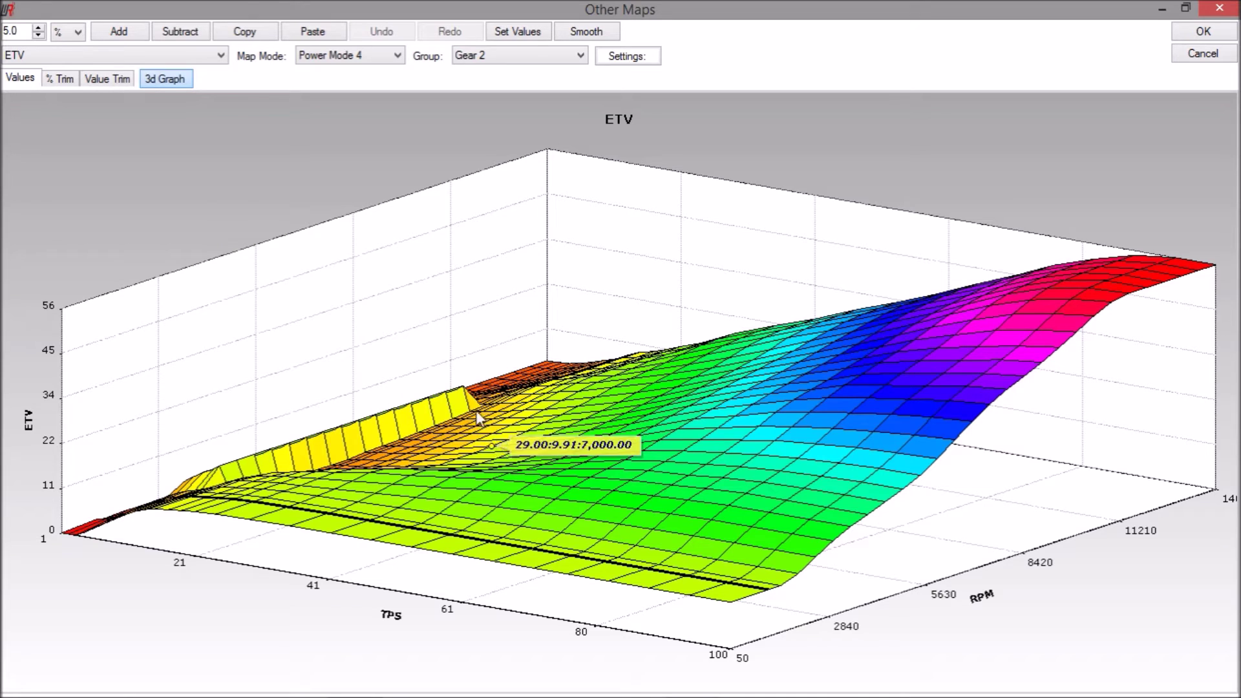
# Step: Inspect the edited block under % Trim and Value Trim, then go back to the Values table
pyautogui.click(184, 77)
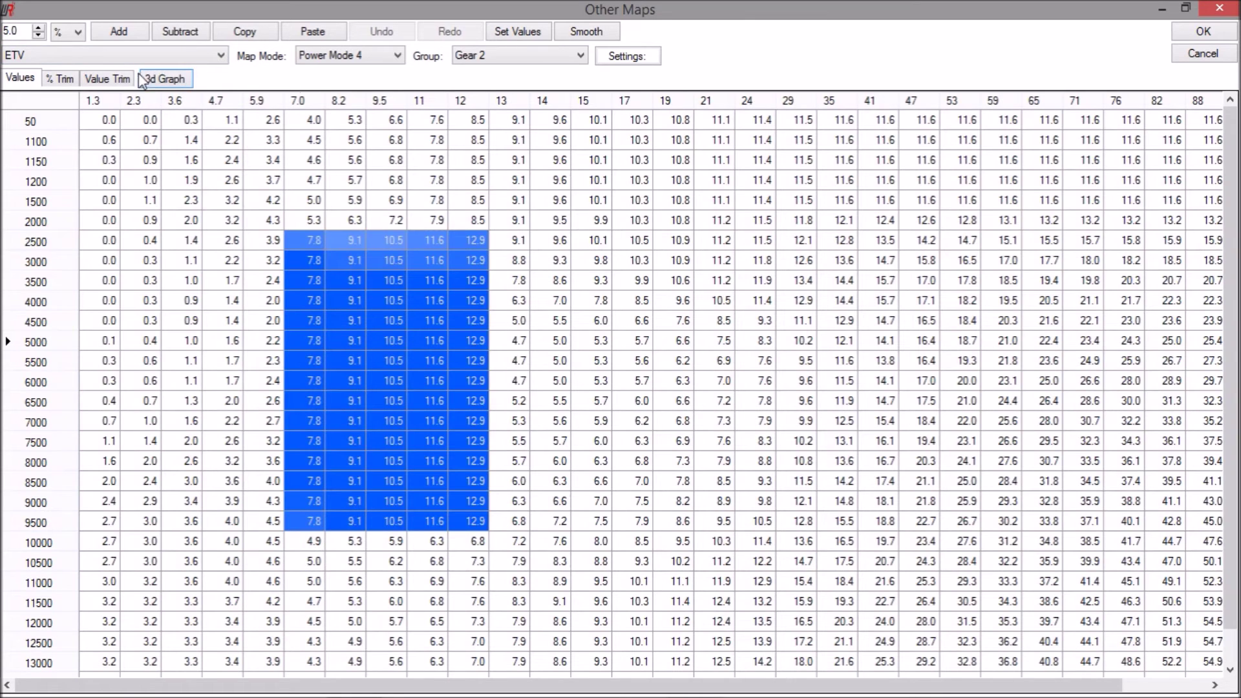
pyautogui.click(68, 78)
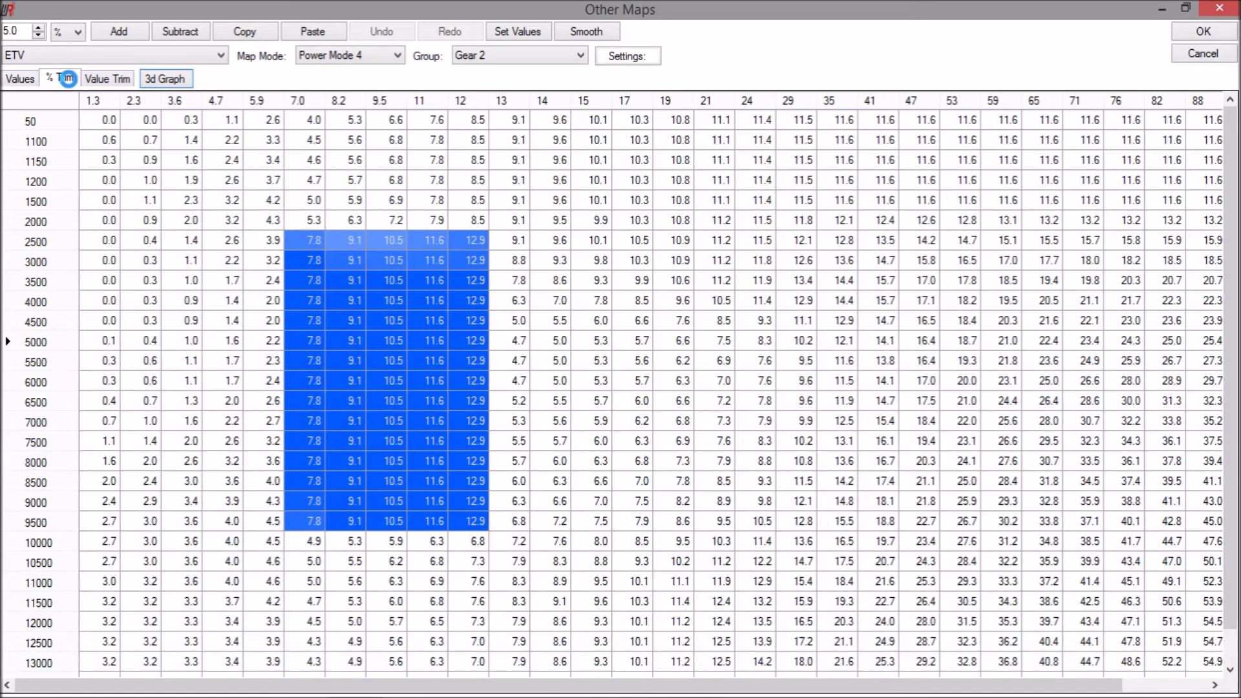
pyautogui.click(113, 82)
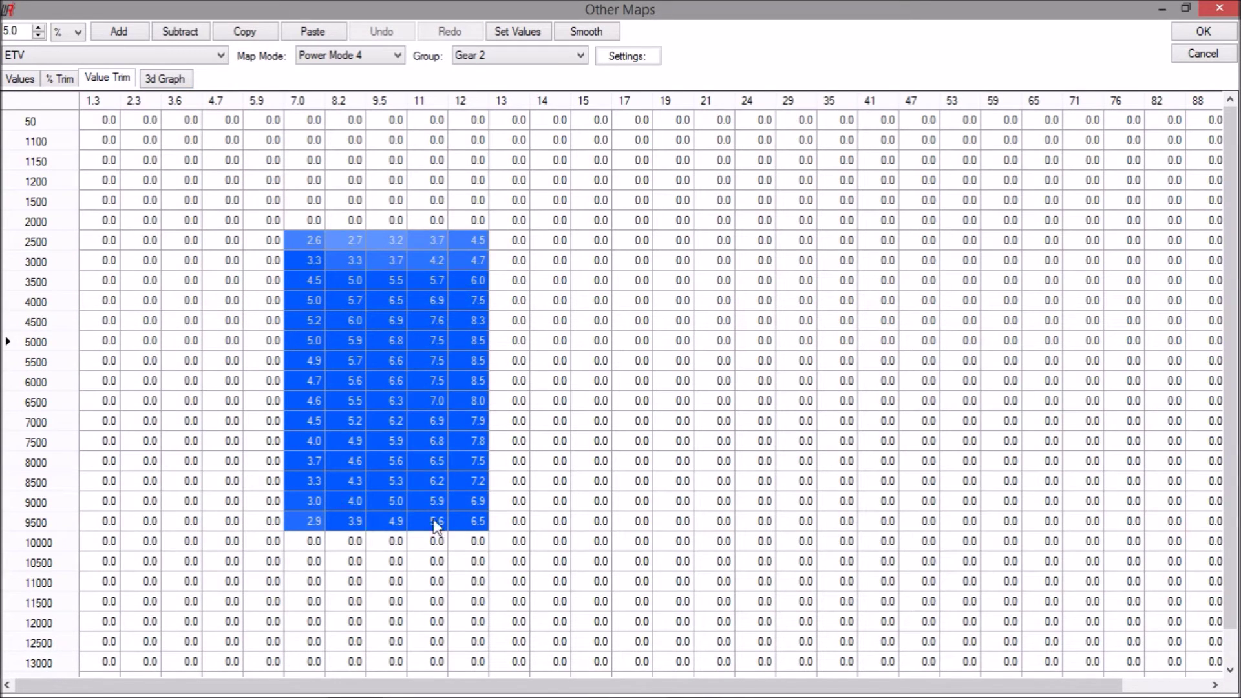
pyautogui.click(382, 181)
# Step: Switch adjustments to absolute +/- units and raise the 17 / 2500 cell by two steps to 14.5
pyautogui.click(23, 78)
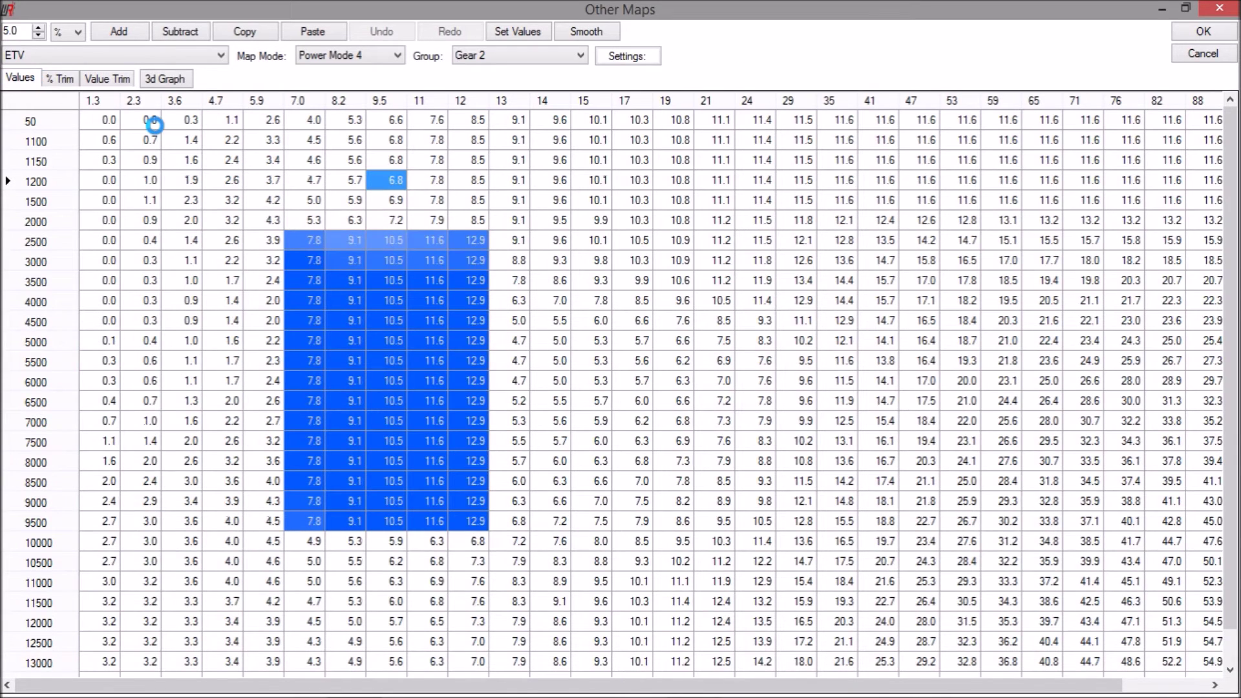
pyautogui.click(511, 280)
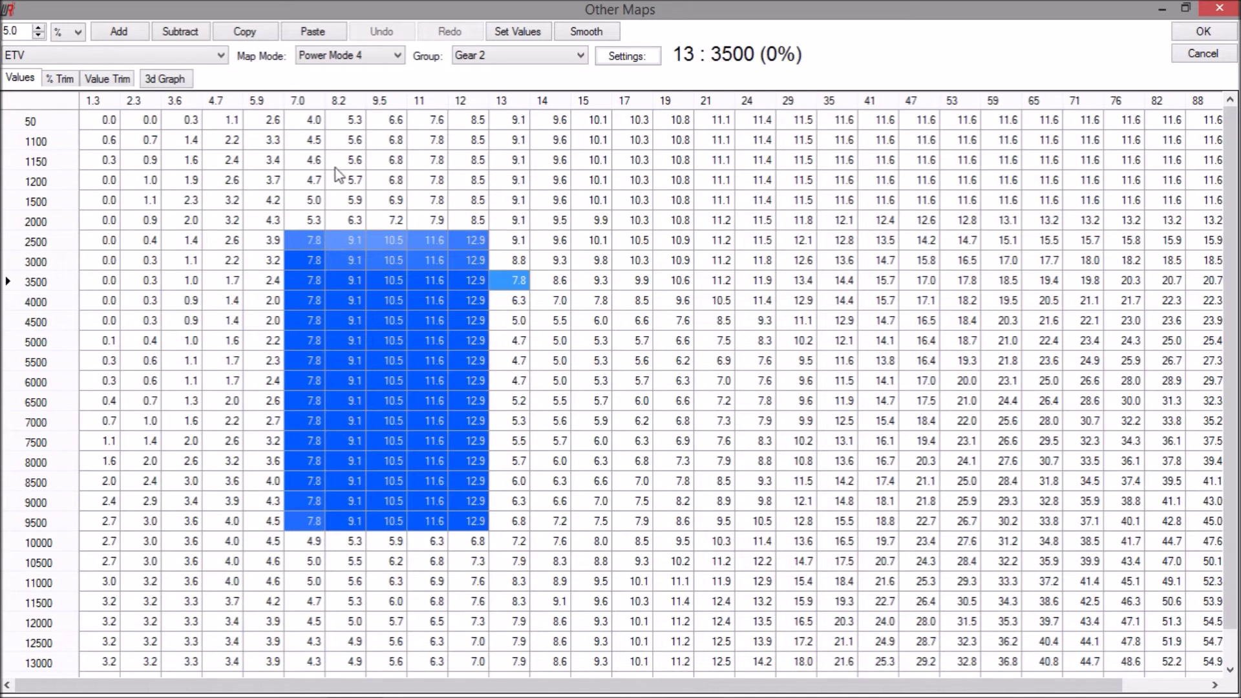
pyautogui.click(634, 242)
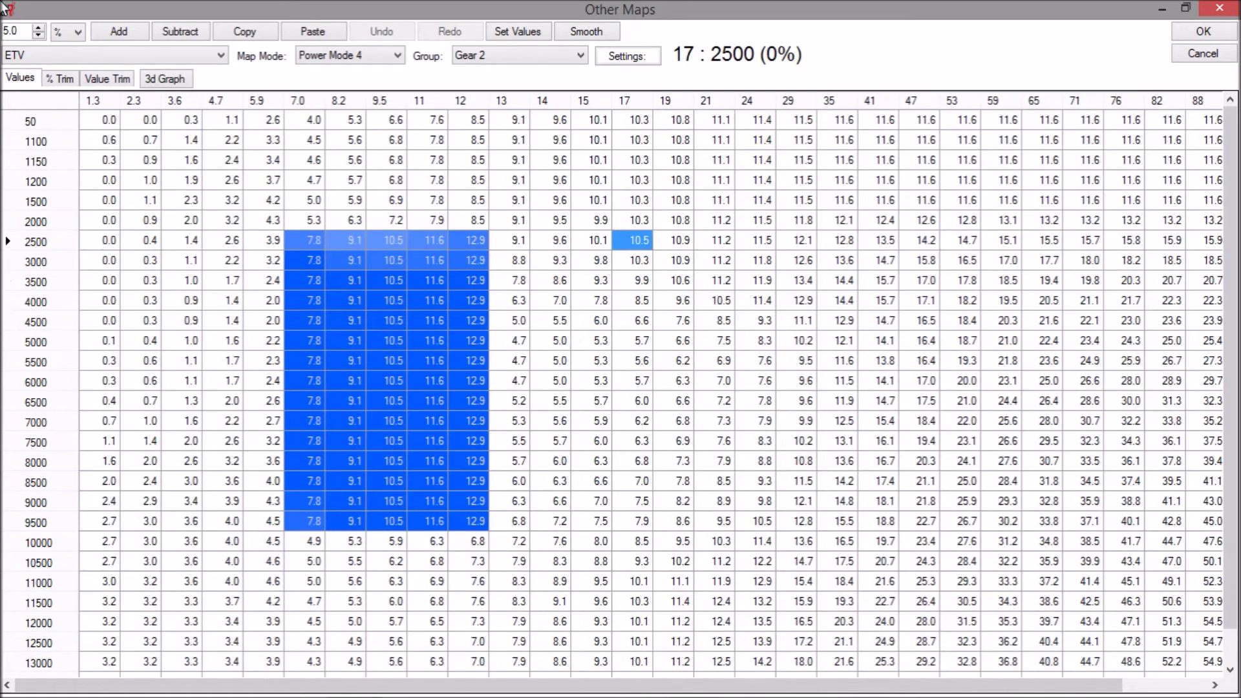
pyautogui.click(74, 34)
pyautogui.click(59, 52)
pyautogui.click(120, 33)
pyautogui.click(120, 33)
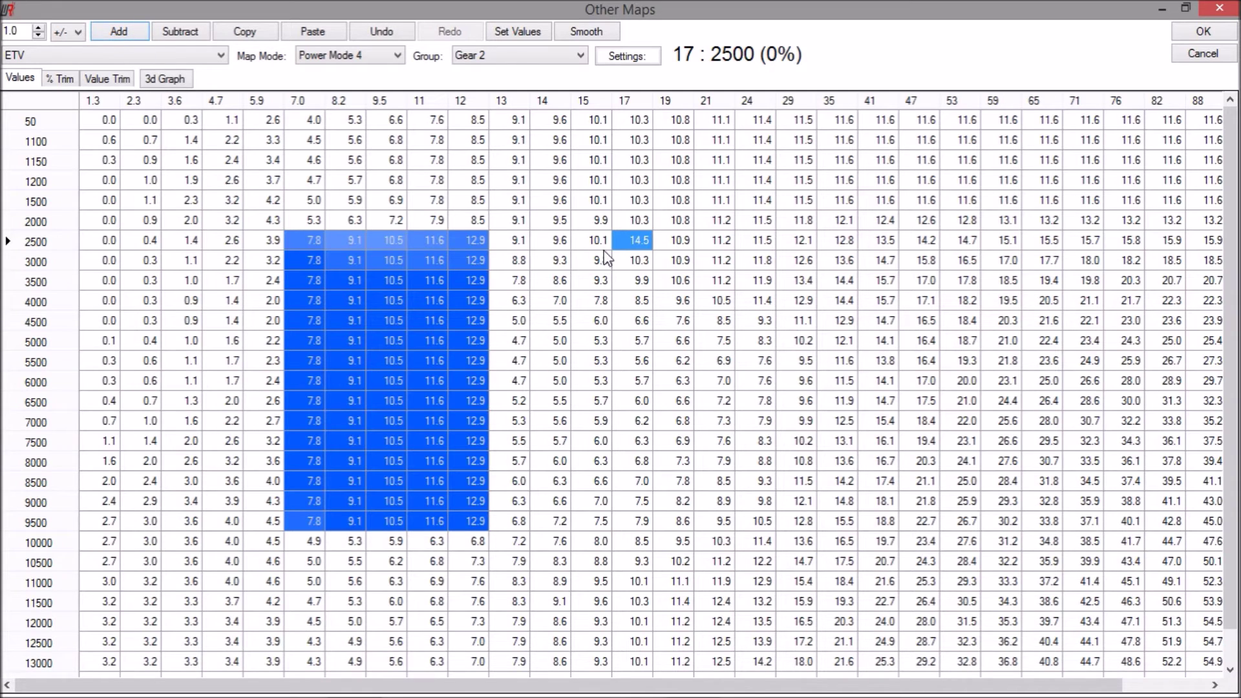
# Step: Set TPS 14 cells from 1500 to 7000 RPM to 13.9
pyautogui.moveTo(560, 201); pyautogui.dragTo(572, 406)
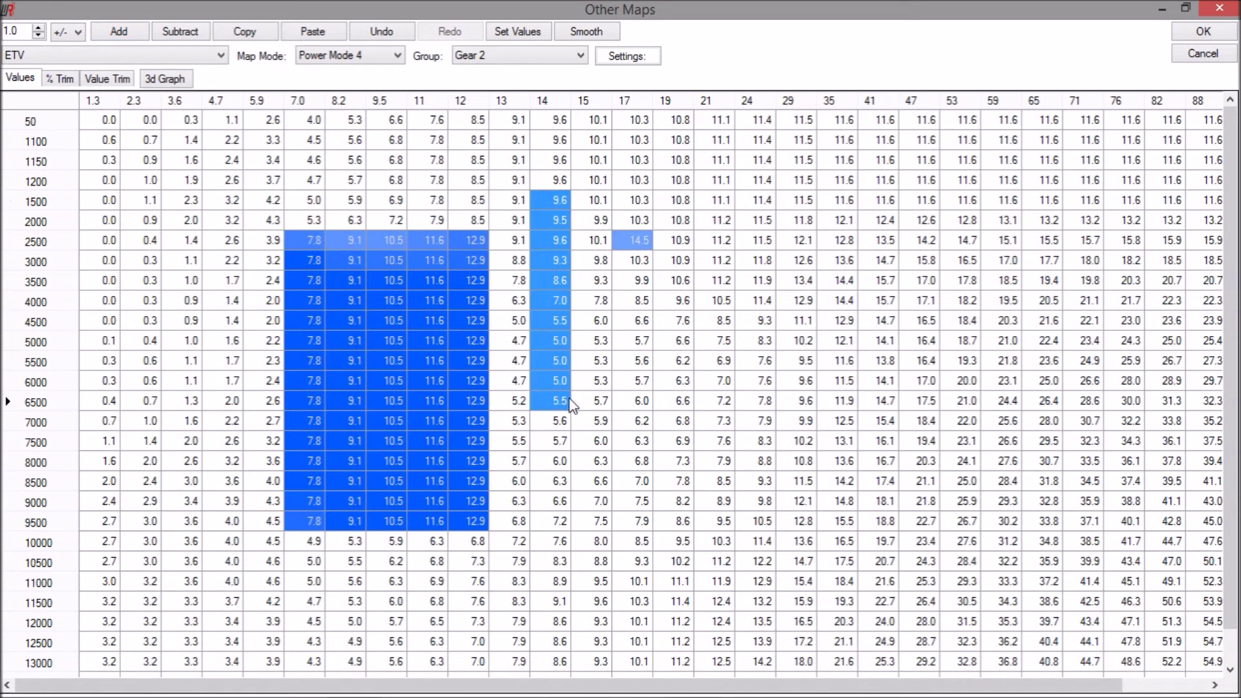
pyautogui.click(517, 31)
pyautogui.write('13.9')
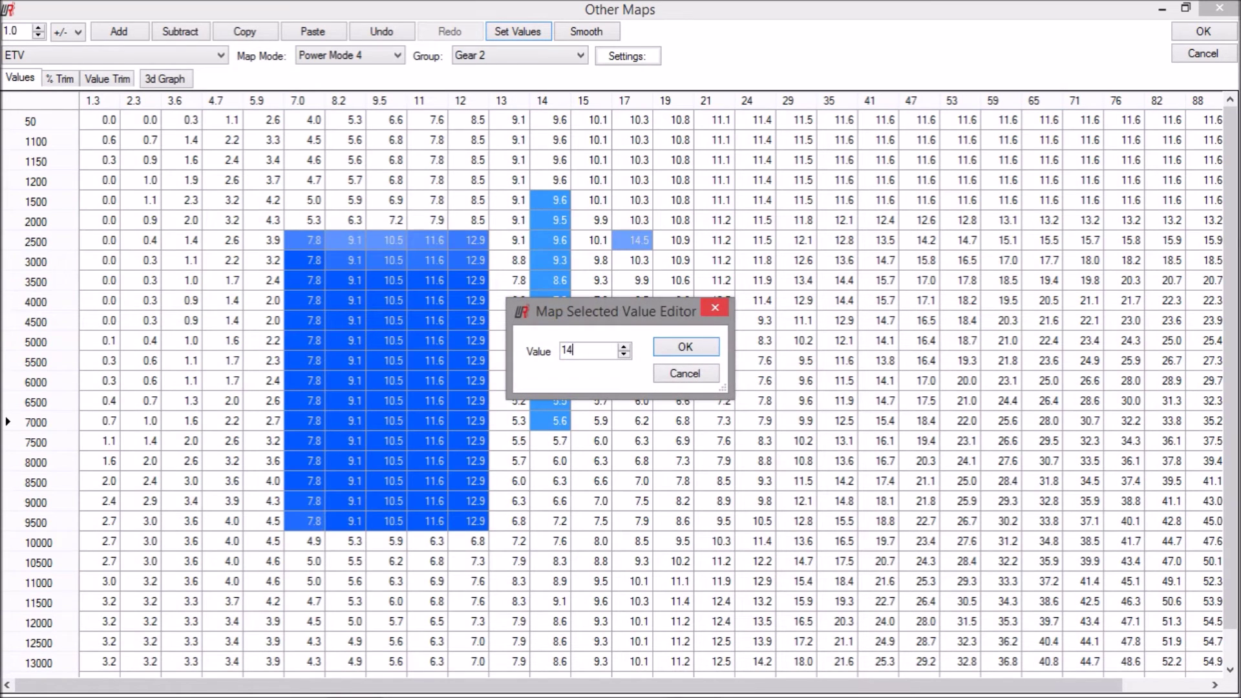
pyautogui.click(711, 343)
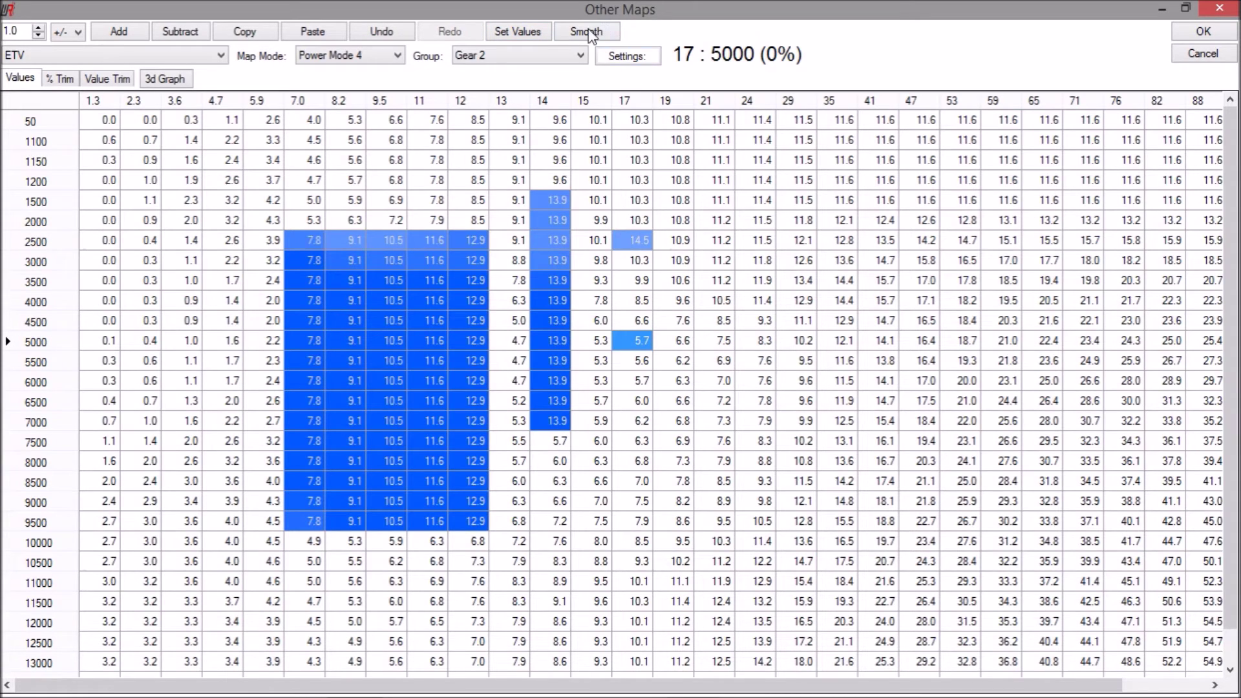
pyautogui.click(367, 58)
# Step: Load Power Mode 1, smooth its 3D surface four times, and return to the value table
pyautogui.click(358, 81)
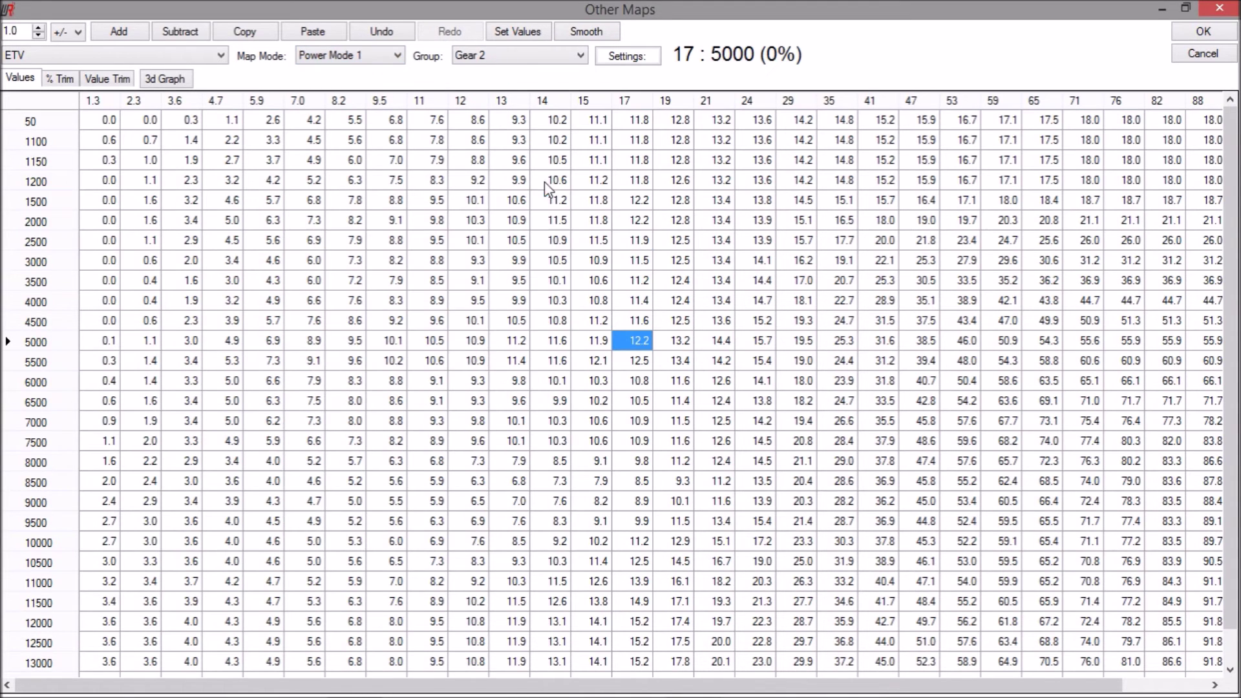
pyautogui.click(165, 79)
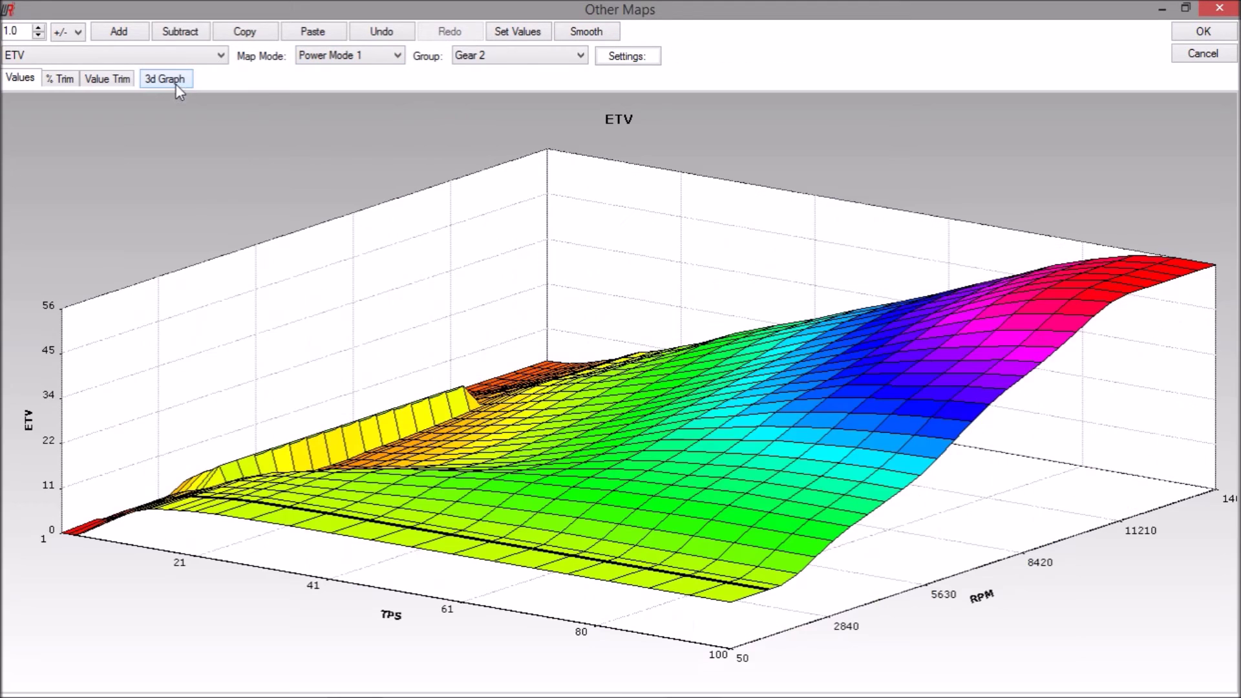
pyautogui.click(584, 32)
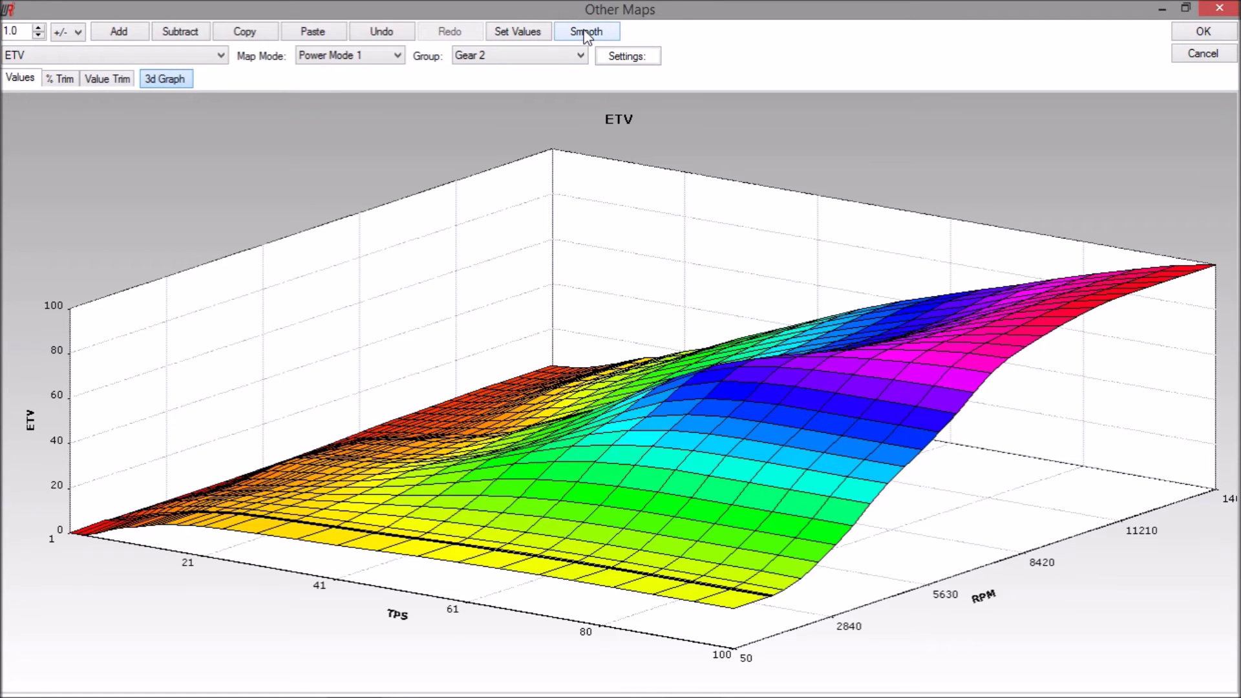
pyautogui.click(584, 31)
pyautogui.click(585, 32)
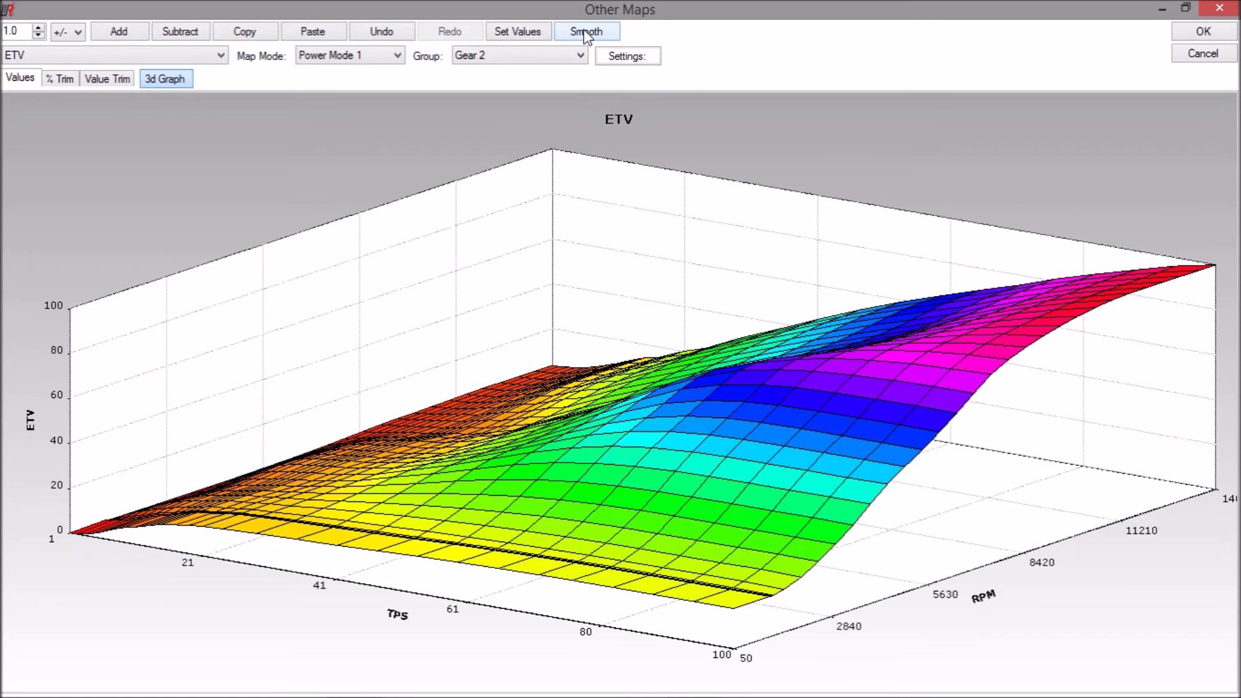
pyautogui.click(584, 31)
pyautogui.click(186, 83)
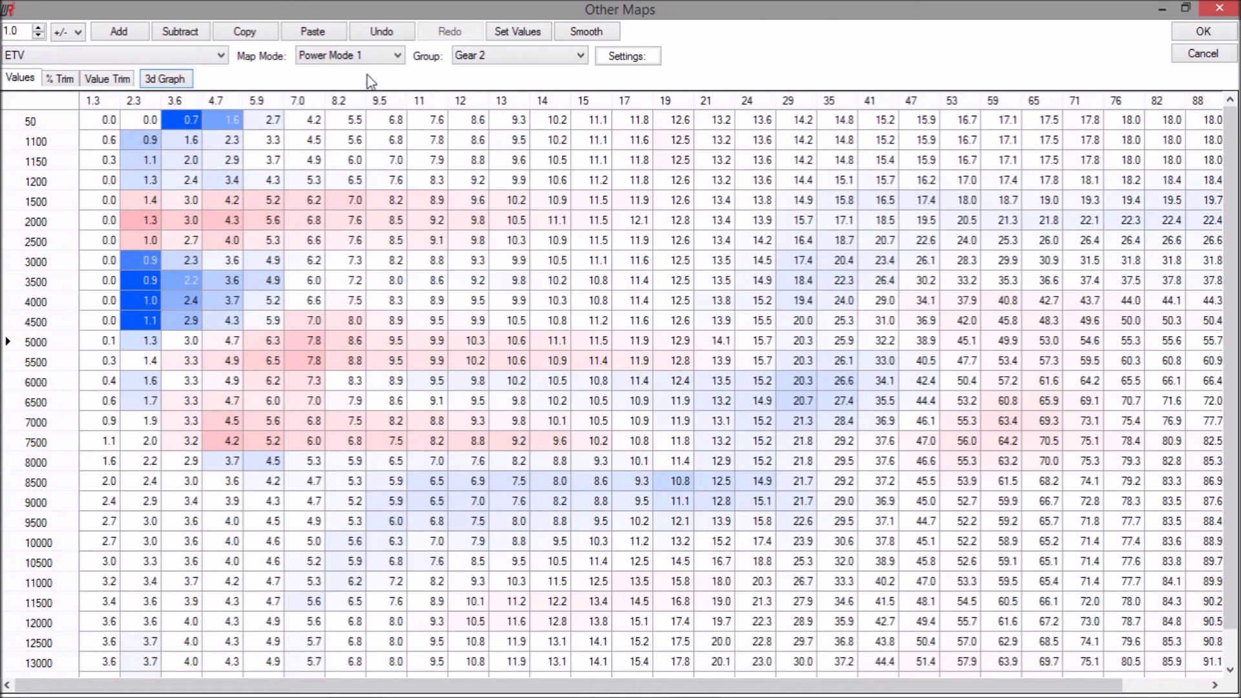
pyautogui.click(100, 58)
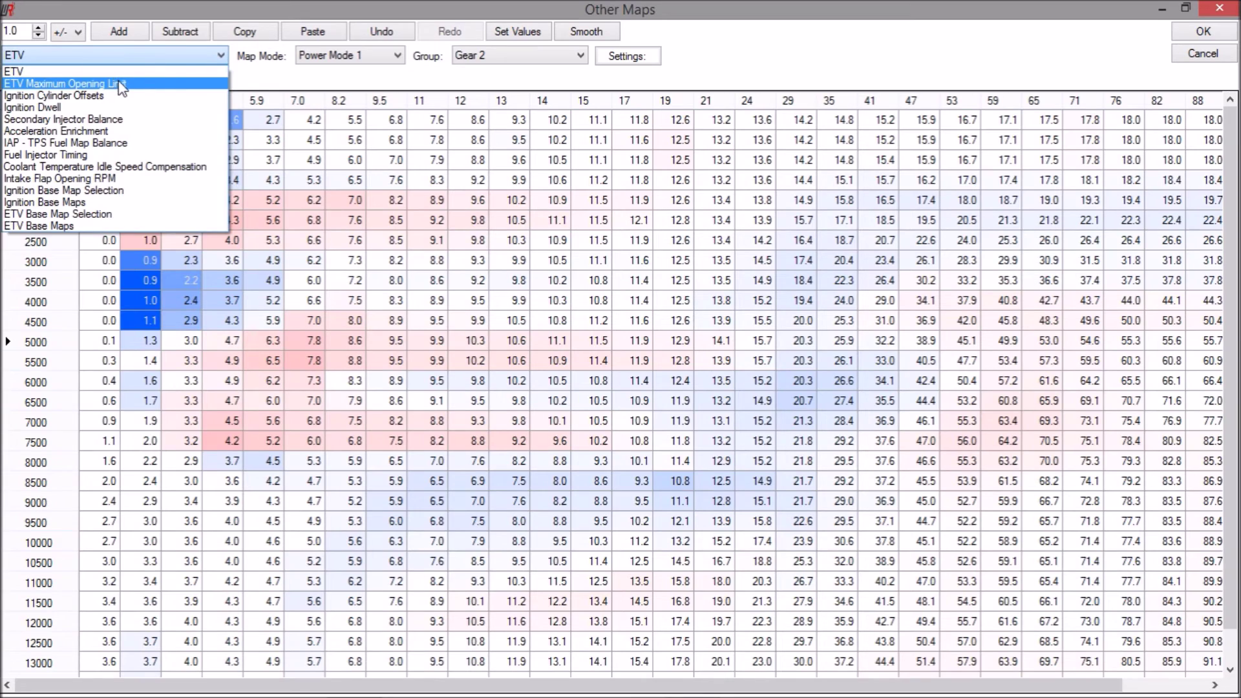
# Step: Switch to the ETV Maximum Opening Limit map for Power Mode 1
pyautogui.click(122, 85)
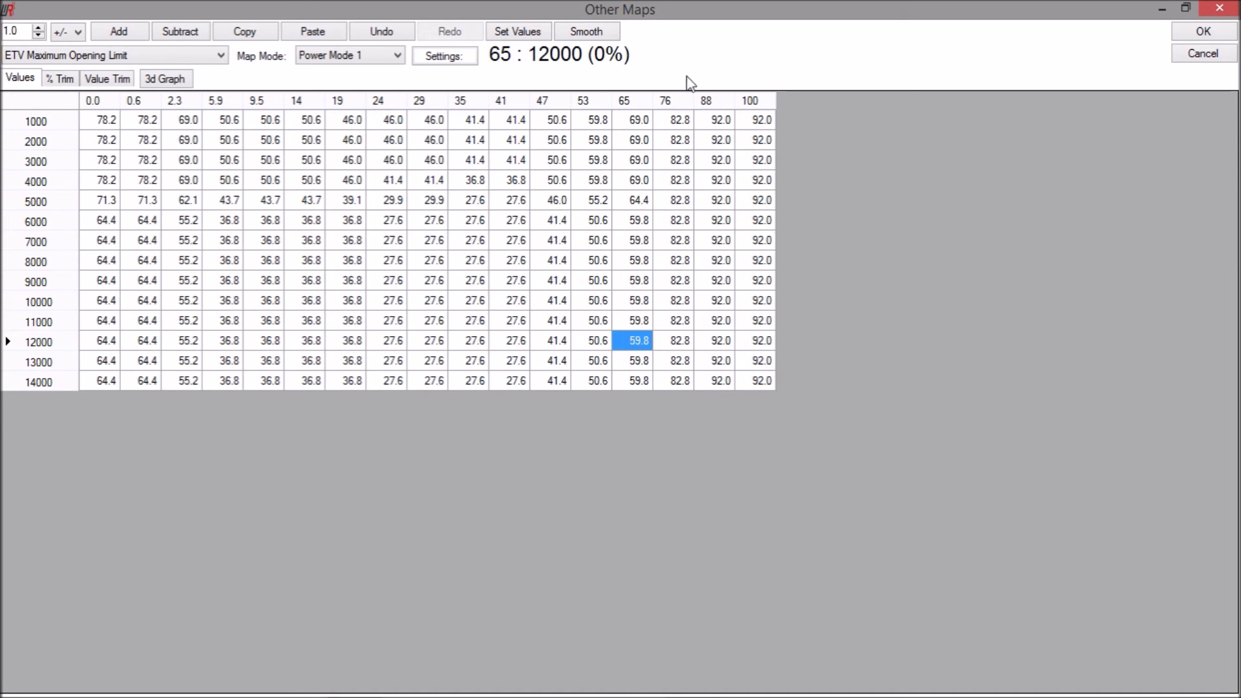
pyautogui.click(194, 55)
# Step: Back on the ETV map, raise the 12 / 2500 cell using a 5.0 adjustment step
pyautogui.click(162, 73)
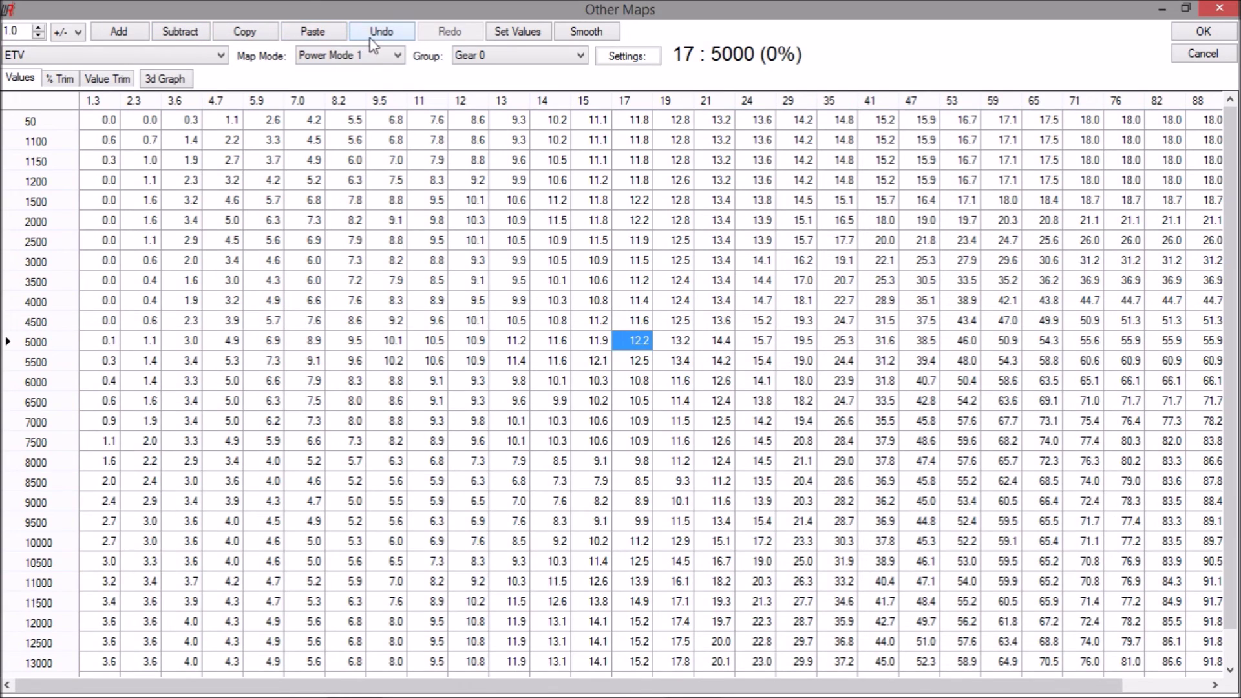
pyautogui.click(478, 244)
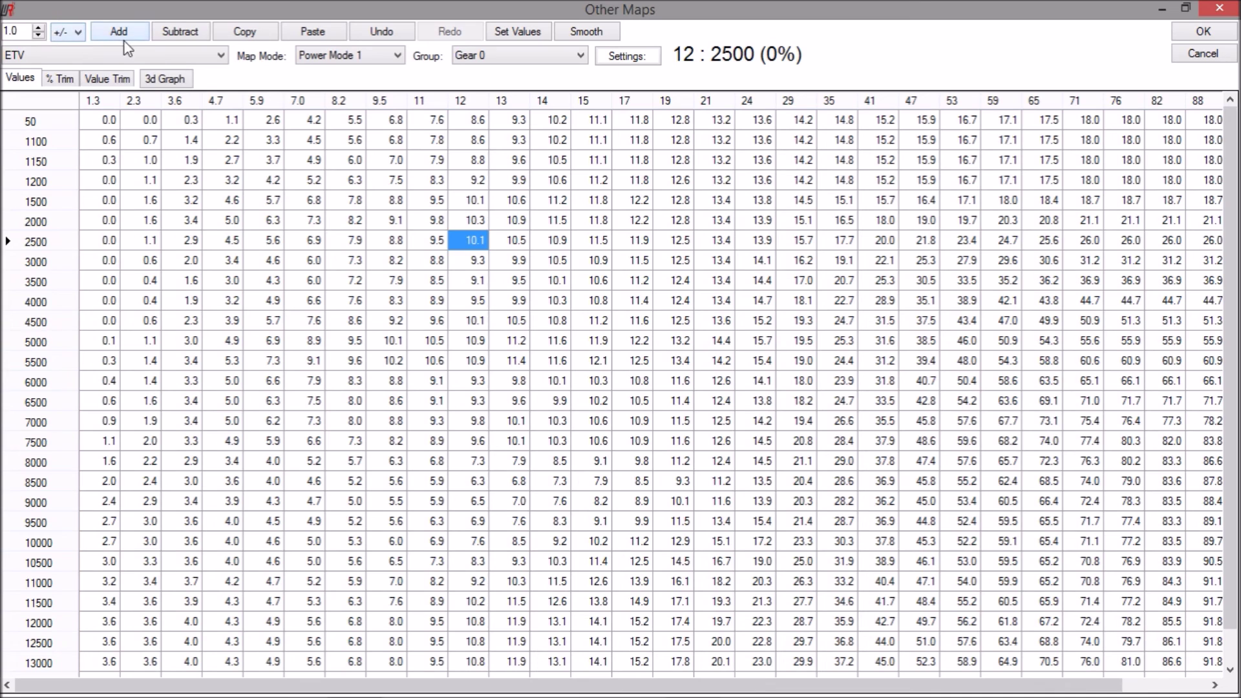
pyautogui.doubleClick(21, 27)
pyautogui.write('5.0')
pyautogui.click(117, 29)
# Step: Undo the increase back to 10.1, then redo it so the cell reads 12.9
pyautogui.click(381, 25)
pyautogui.click(477, 259)
pyautogui.click(477, 246)
pyautogui.click(454, 29)
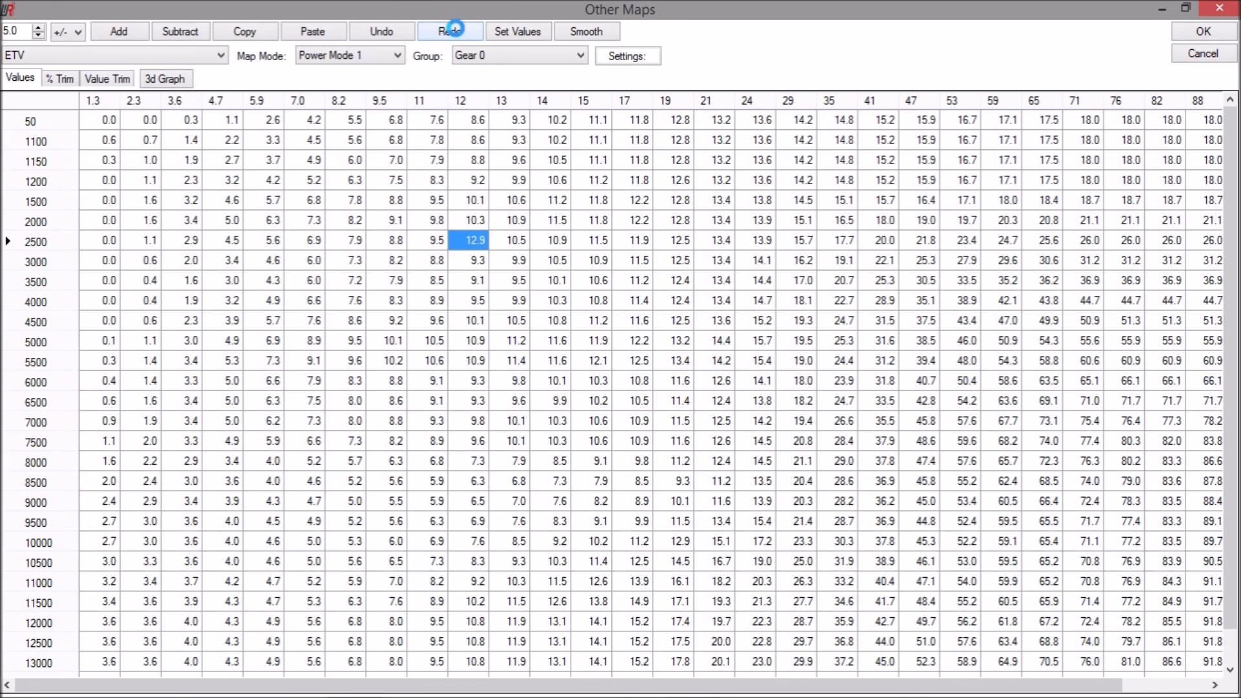